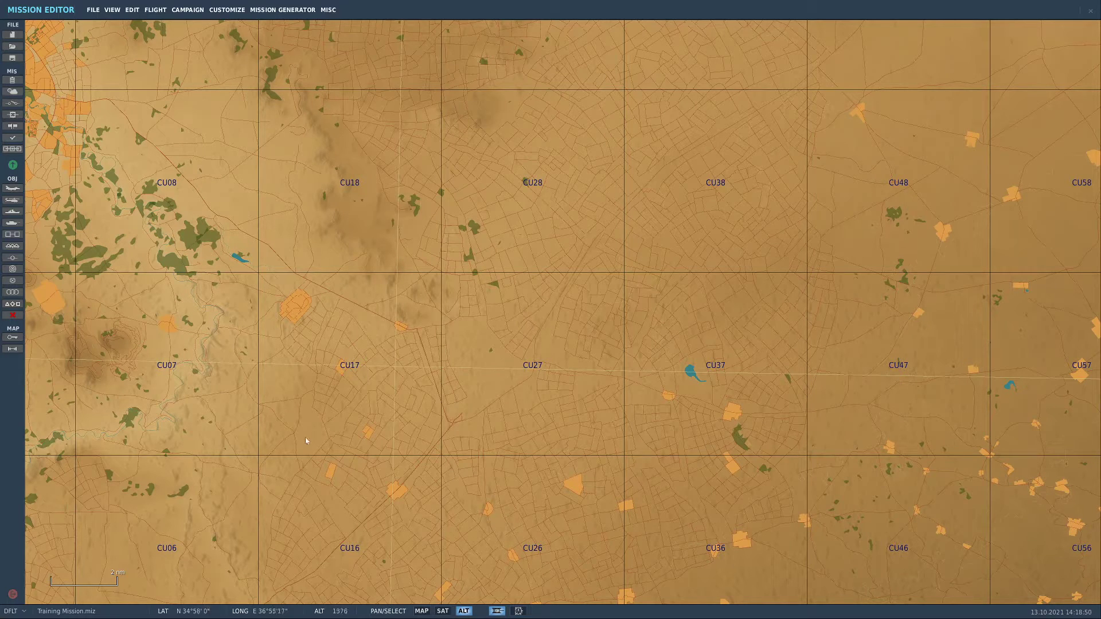
# Start a new vehicle group and set its country to Russia
pyautogui.scroll(-2, 322, 424)
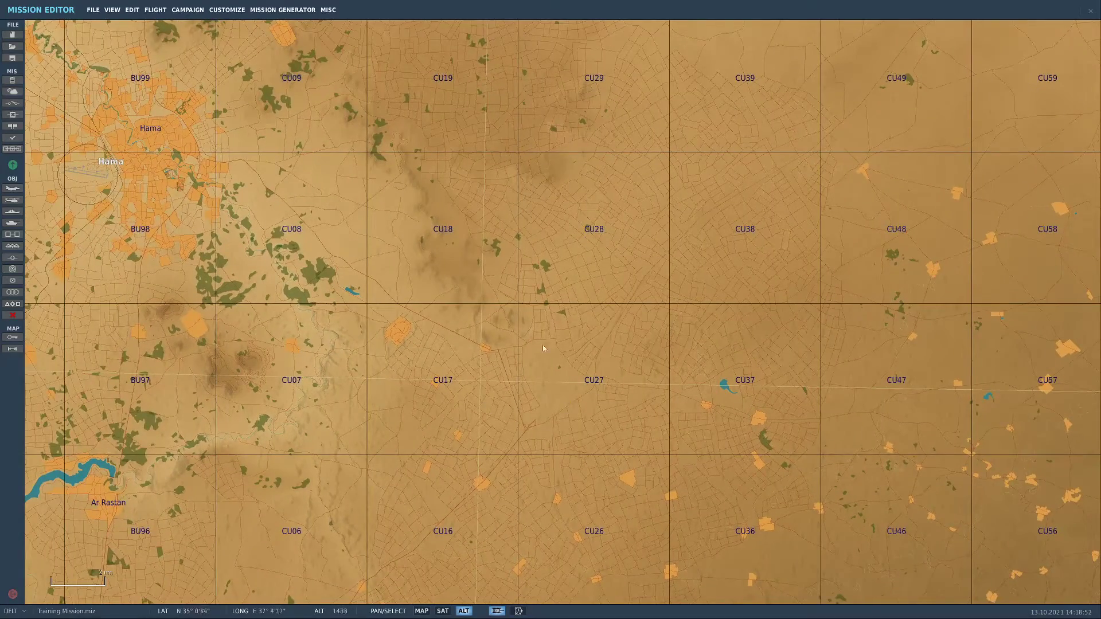
pyautogui.moveTo(509, 336); pyautogui.dragTo(598, 369)
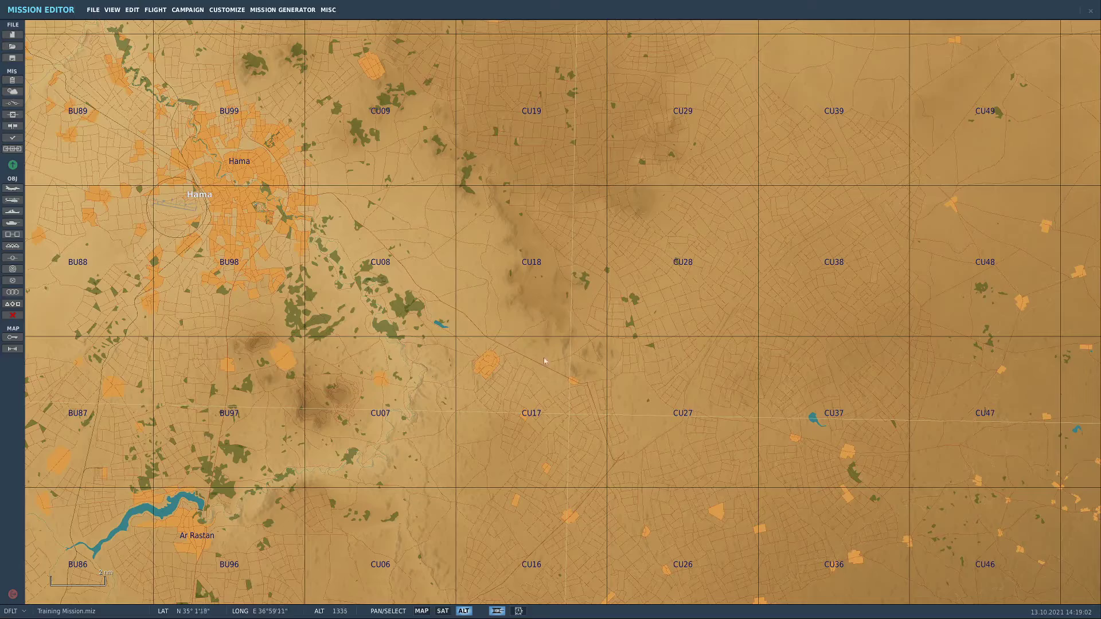
pyautogui.moveTo(539, 298); pyautogui.dragTo(616, 287)
pyautogui.click(13, 223)
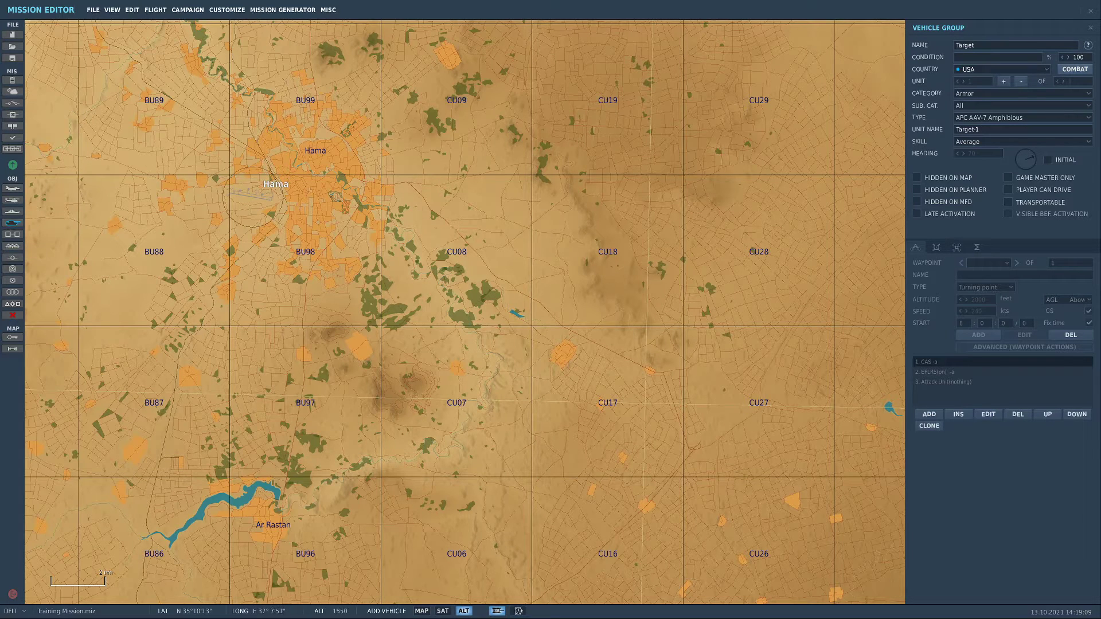
pyautogui.click(1000, 69)
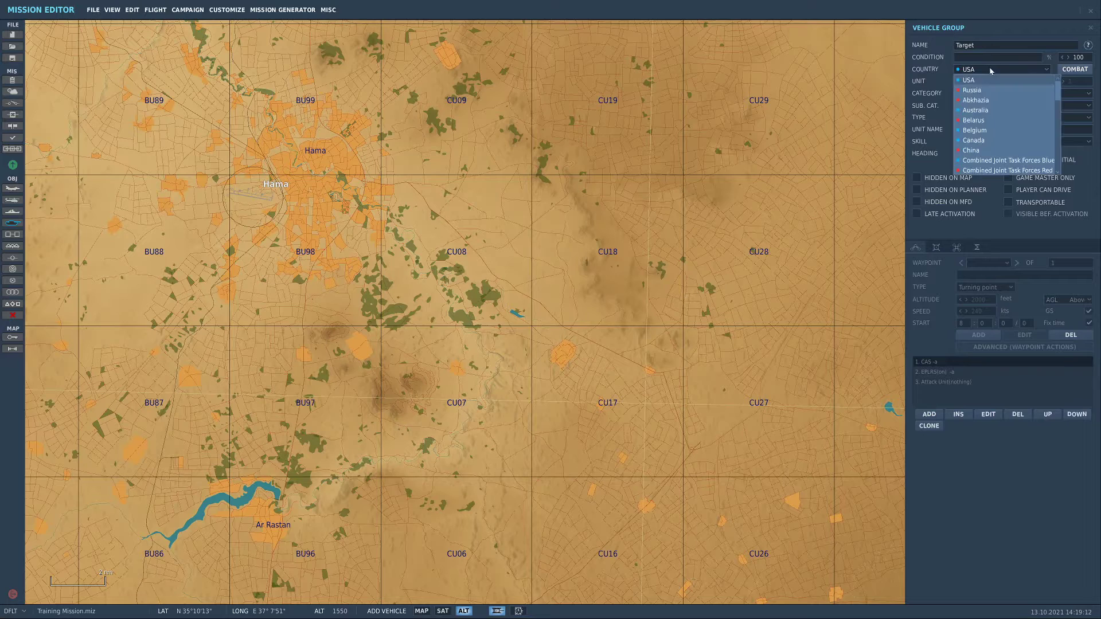
pyautogui.click(998, 91)
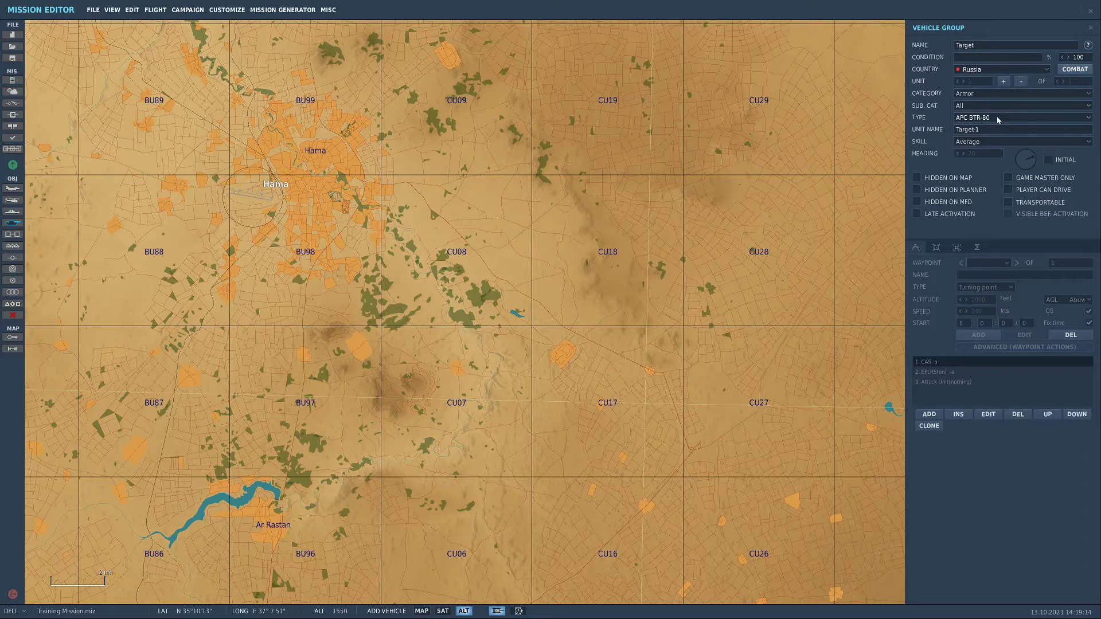
# Place the APC BTR-80 on the map in grid CU08, east of Hama
pyautogui.click(975, 129)
pyautogui.write('Brian')
pyautogui.click(457, 231)
# Set the group's starting waypoint type to On road and turn the BTR-80 to heading 123
pyautogui.scroll(1, 451, 251)
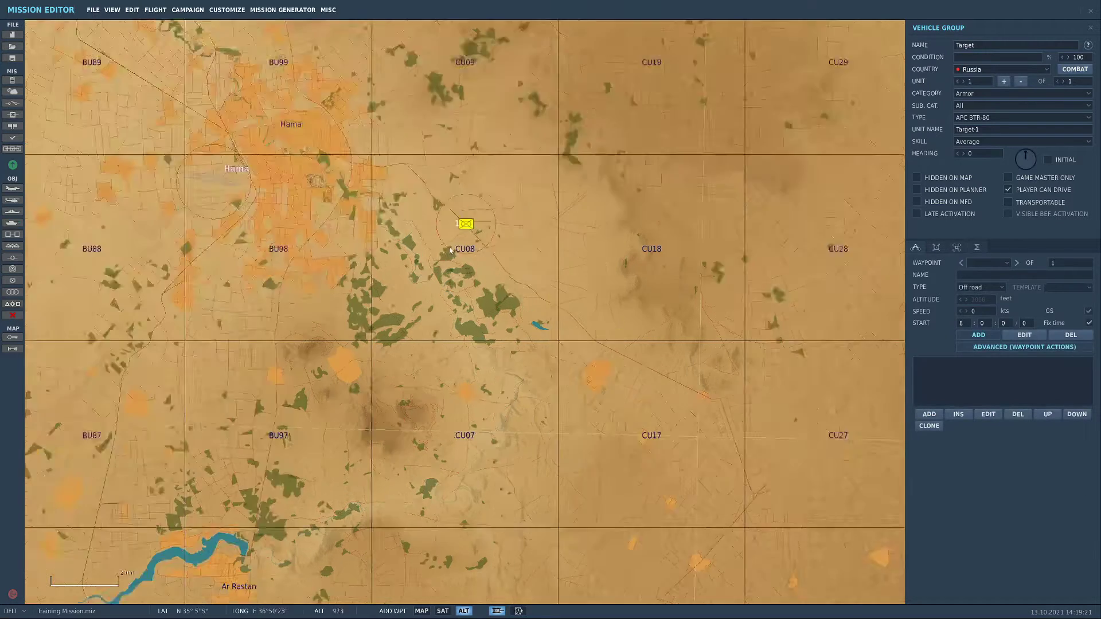
pyautogui.scroll(4, 451, 251)
pyautogui.click(992, 287)
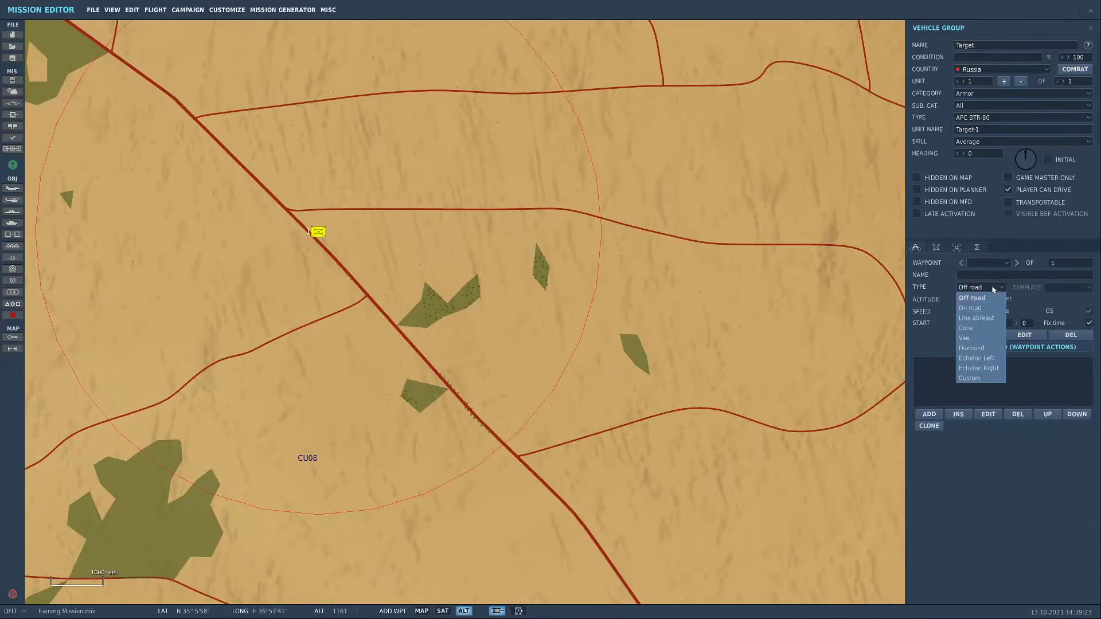
pyautogui.click(990, 310)
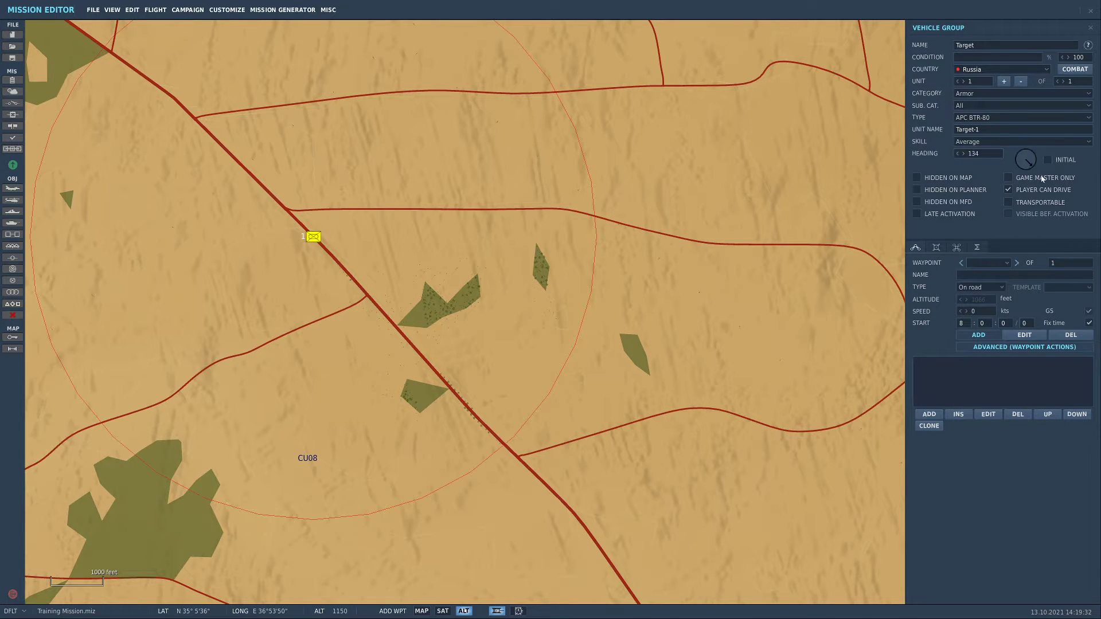
pyautogui.click(1033, 163)
# Add an on-road destination waypoint in the northeast of grid CU17 and set its speed to 30 kts
pyautogui.scroll(-8, 521, 277)
pyautogui.scroll(-3, 488, 175)
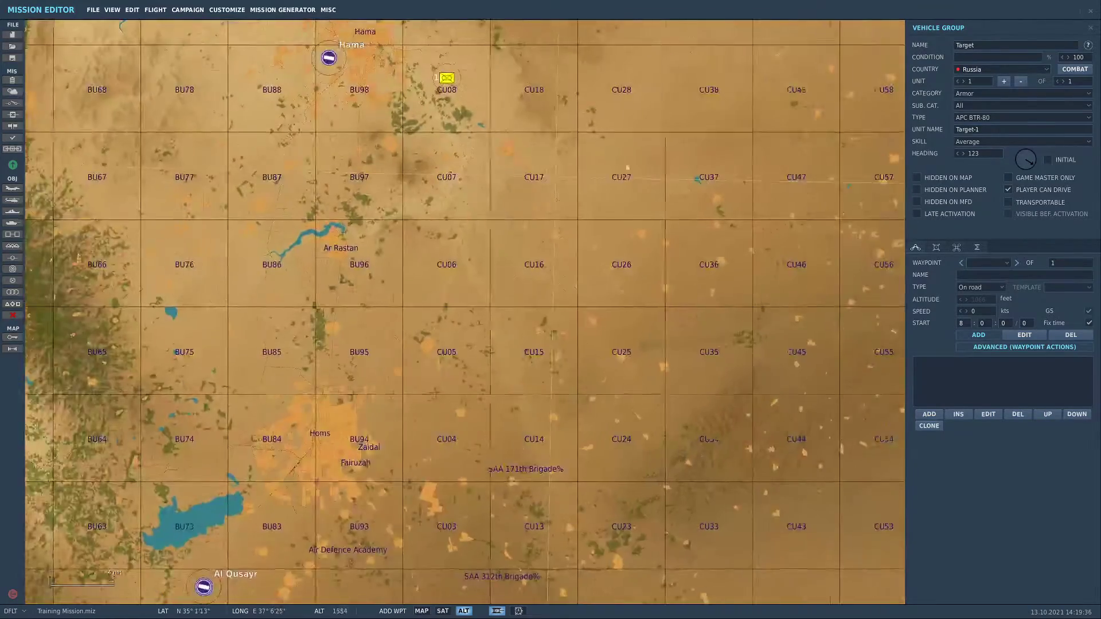
pyautogui.scroll(2, 488, 174)
pyautogui.click(488, 174)
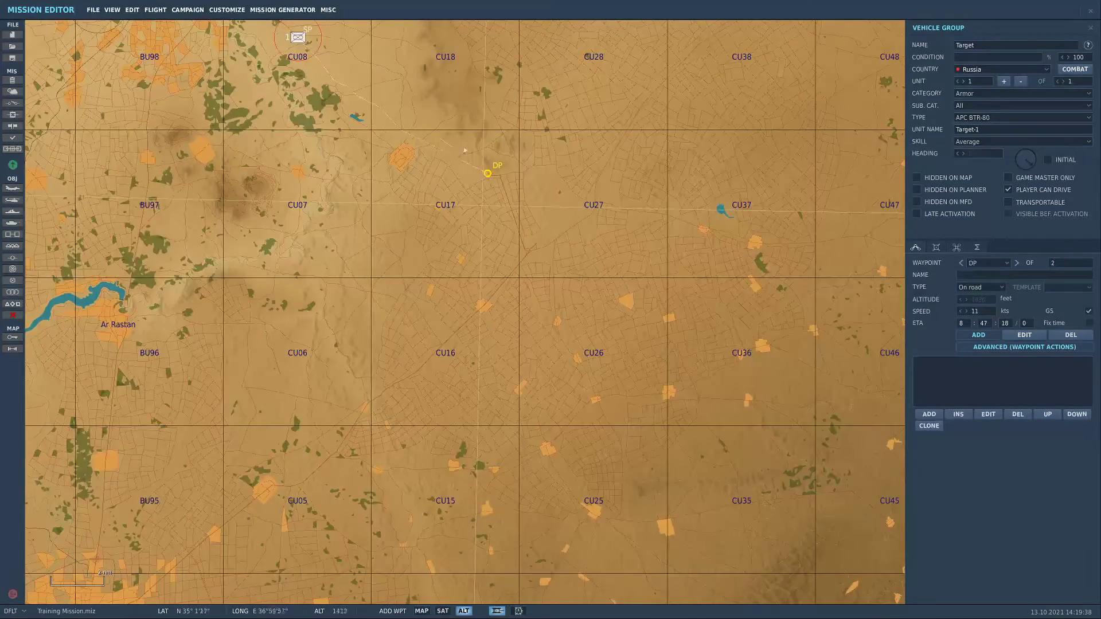
pyautogui.moveTo(420, 141); pyautogui.dragTo(571, 266)
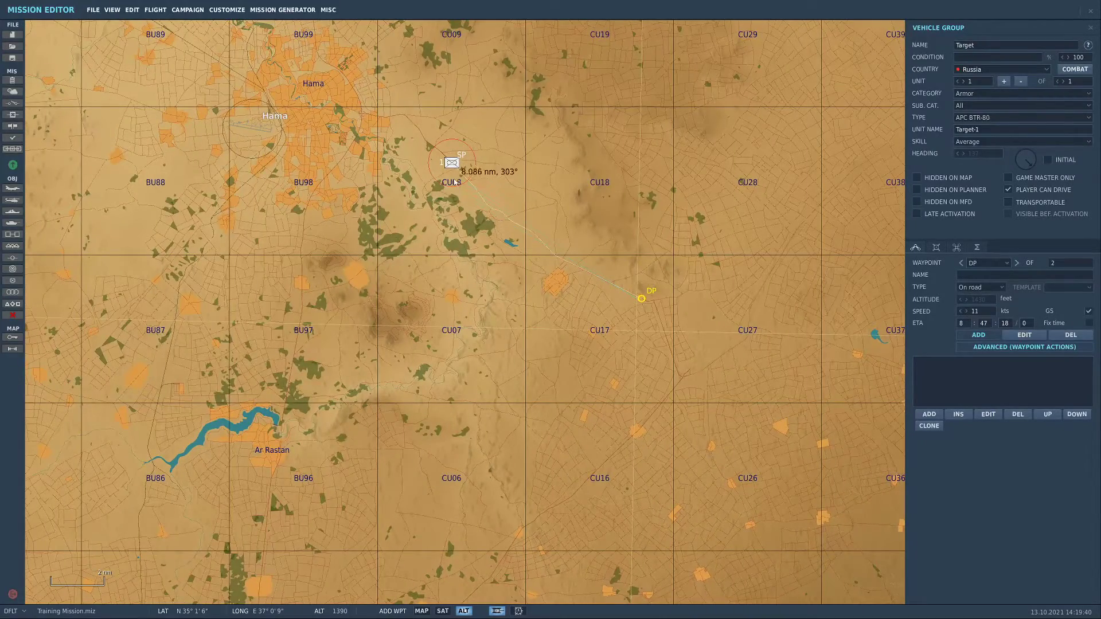
pyautogui.scroll(2, 598, 182)
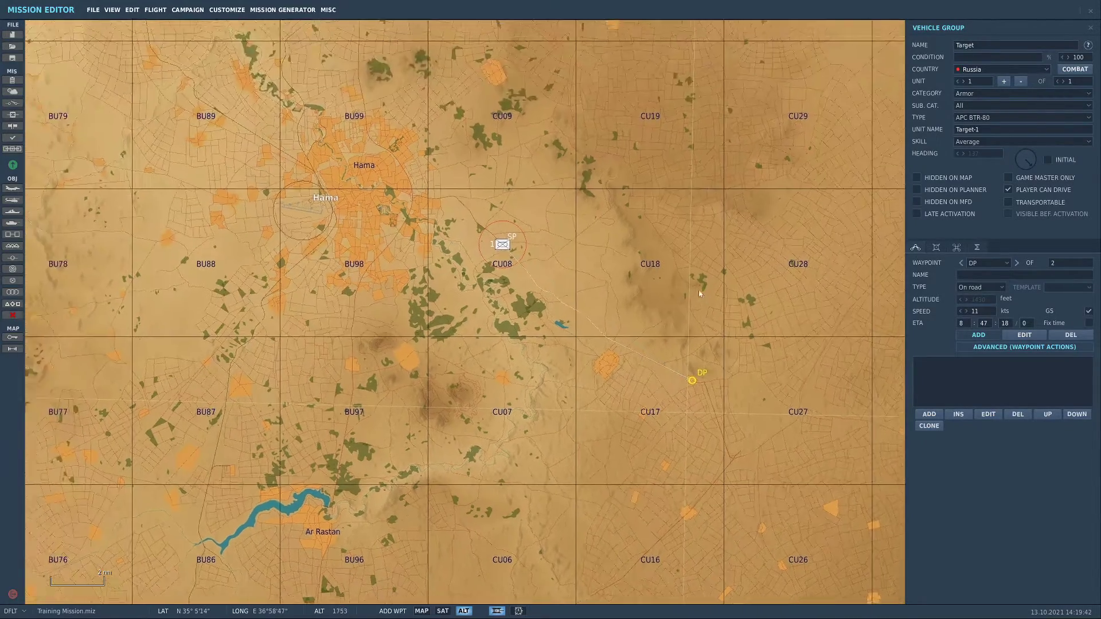
pyautogui.press('Tab')
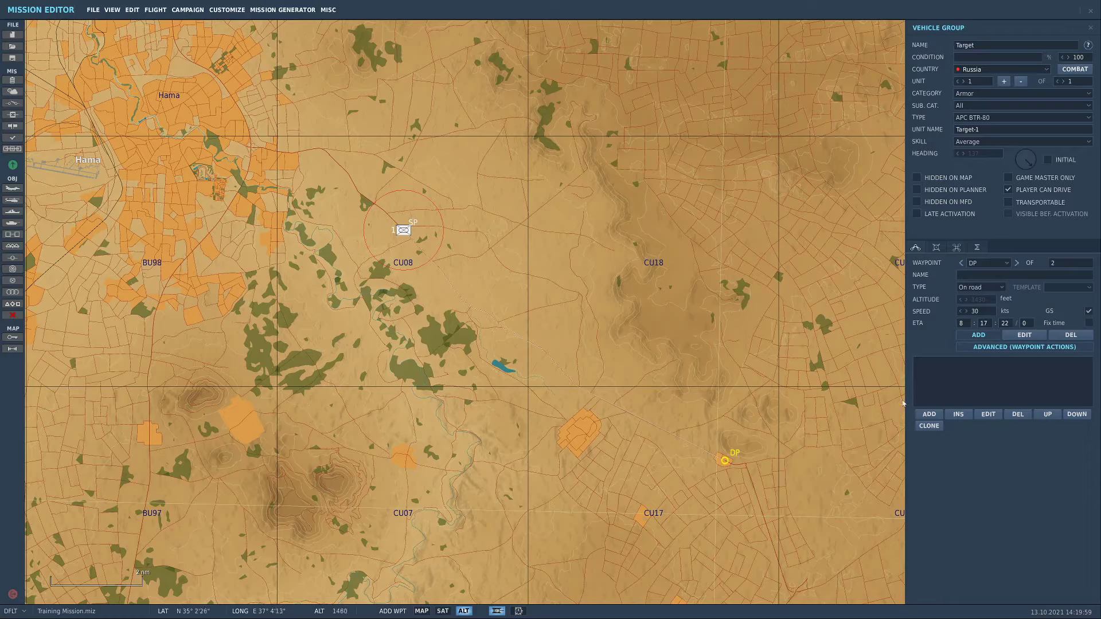
# Add a second unit to the Target group and preview the BTR-80's 3D model
pyautogui.scroll(2, 410, 288)
pyautogui.scroll(5, 376, 175)
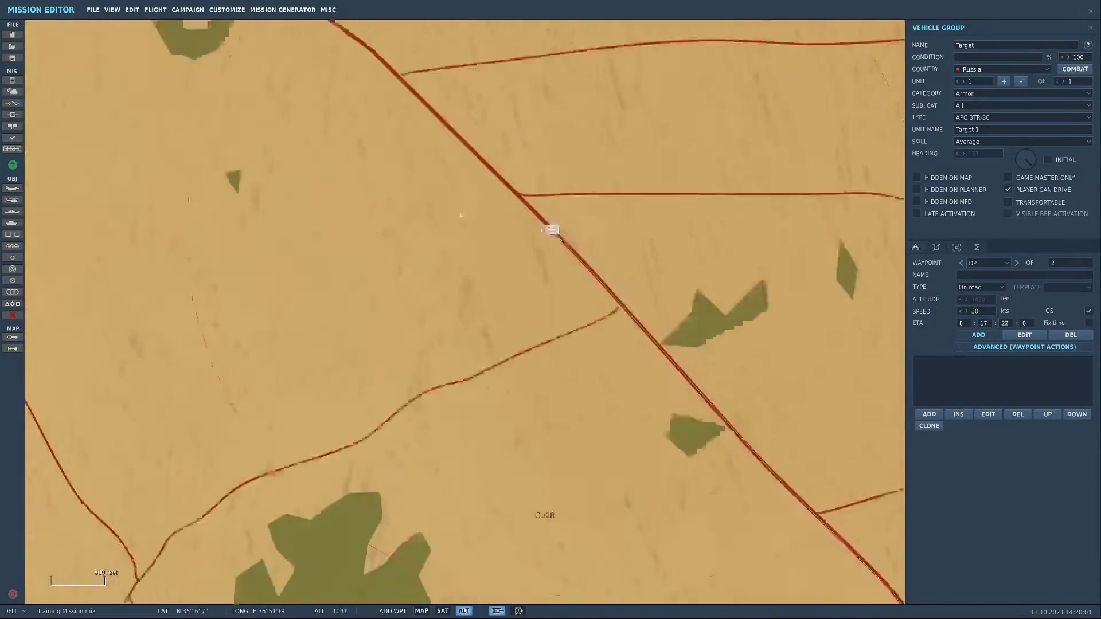
pyautogui.click(1004, 81)
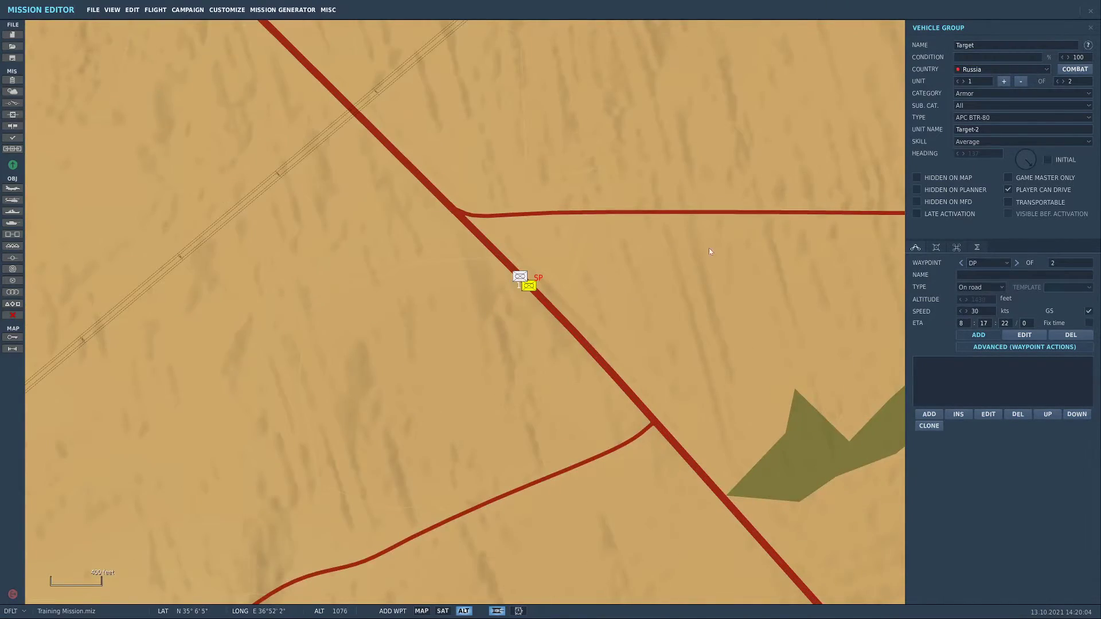
pyautogui.scroll(3, 525, 267)
pyautogui.click(936, 248)
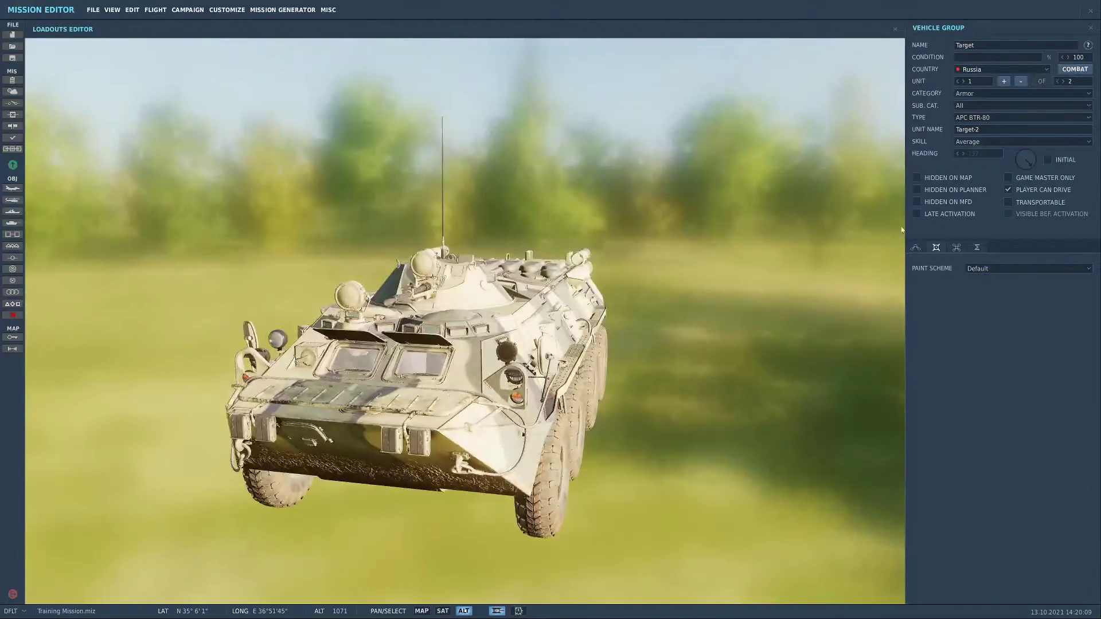
pyautogui.click(916, 247)
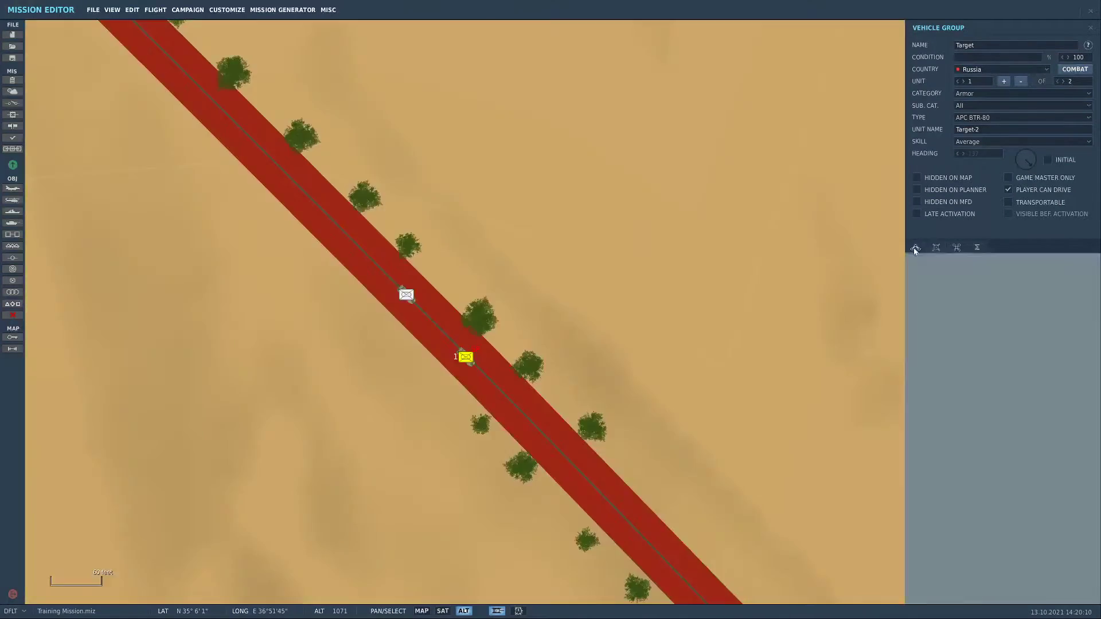
# Enter a first name as the unit name of the rear vehicle and change its category to Unarmed
pyautogui.click(408, 295)
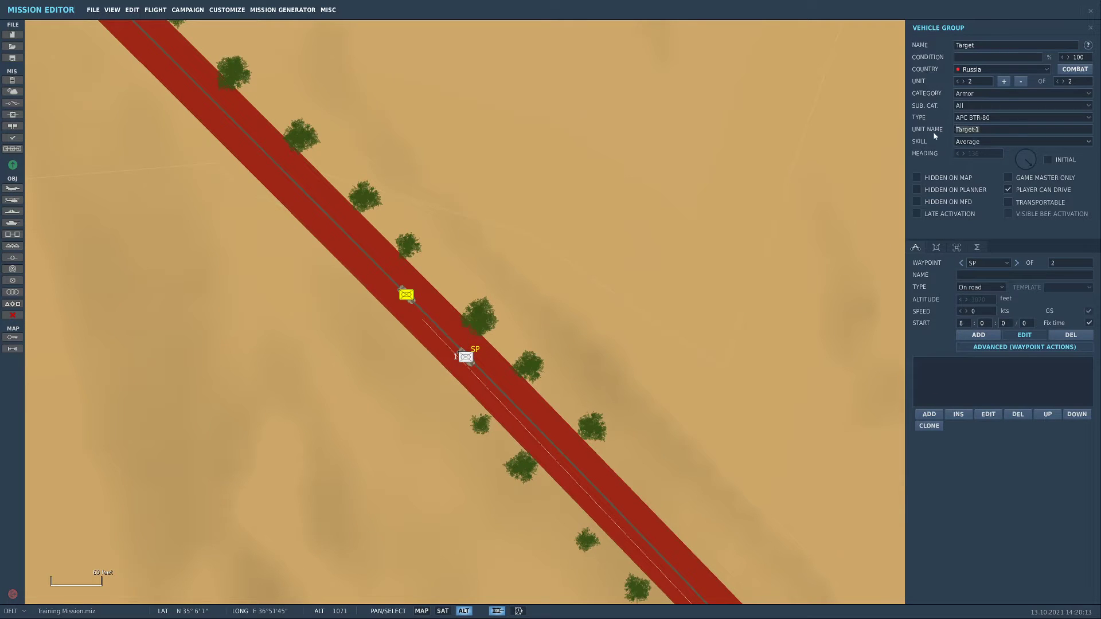
pyautogui.write('Dave')
pyautogui.click(973, 119)
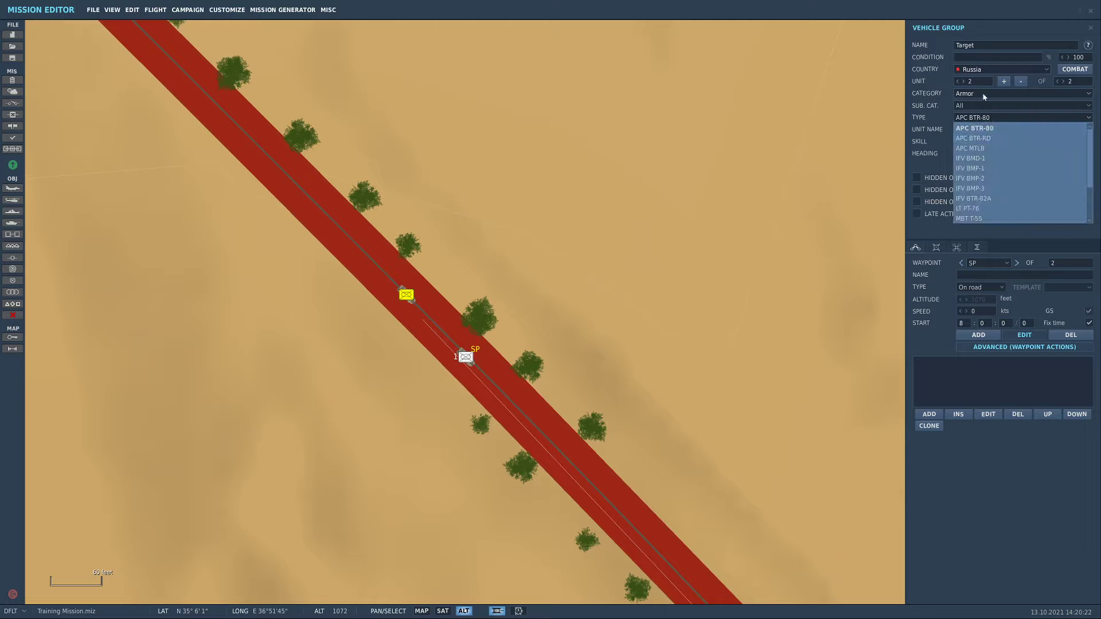
pyautogui.click(985, 95)
pyautogui.click(1004, 174)
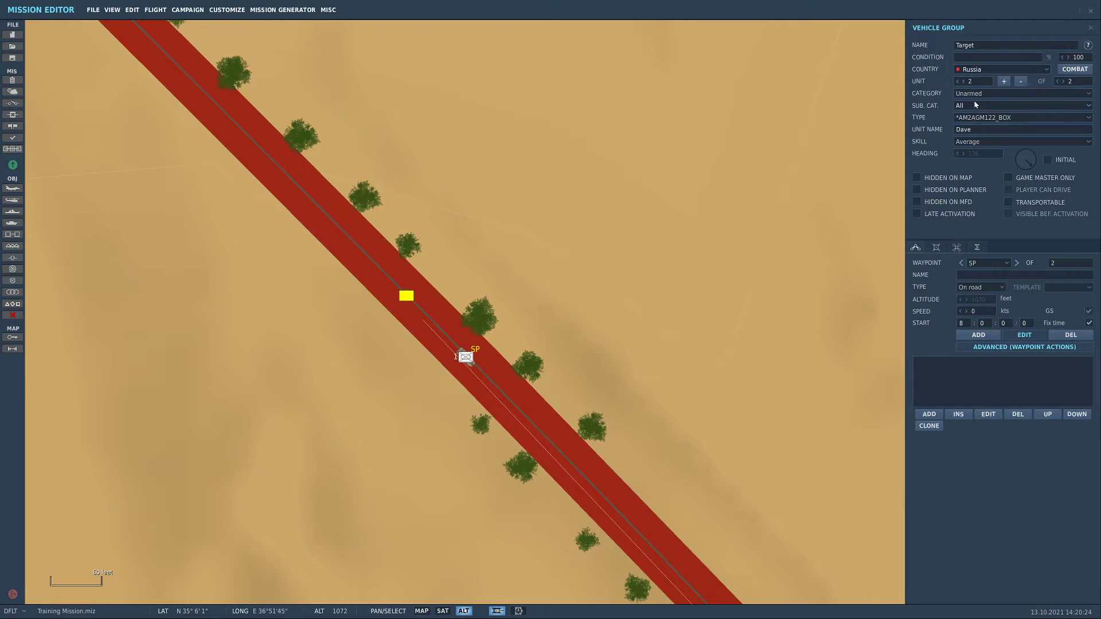
# Set the rear unit's type to Truck KAMAZ 43101 and preview the truck's 3D model
pyautogui.scroll(5, 468, 367)
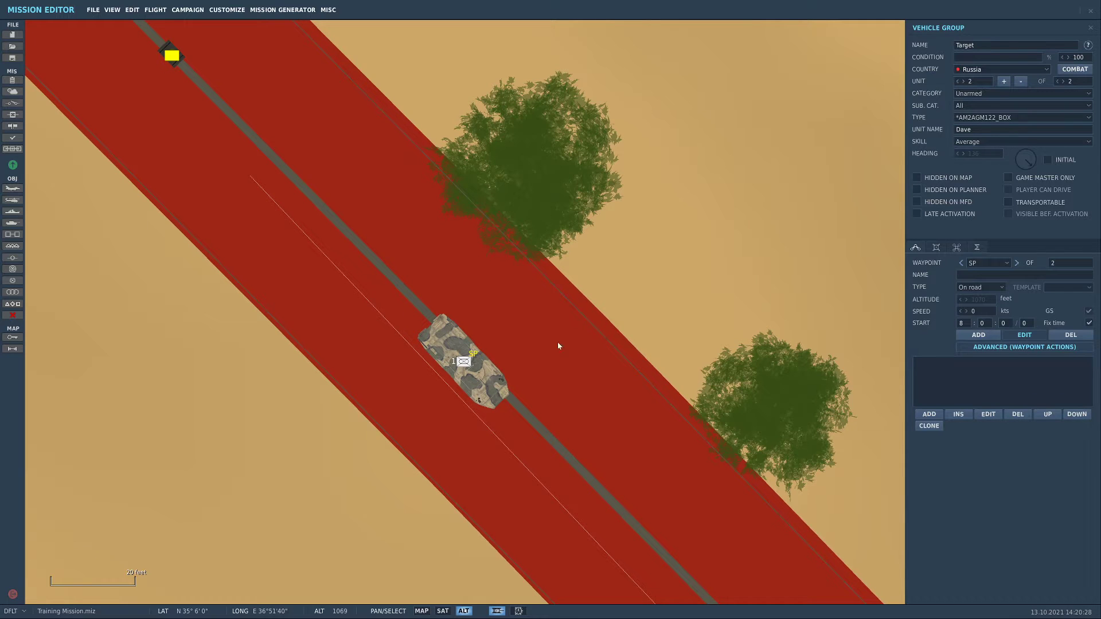
pyautogui.click(999, 118)
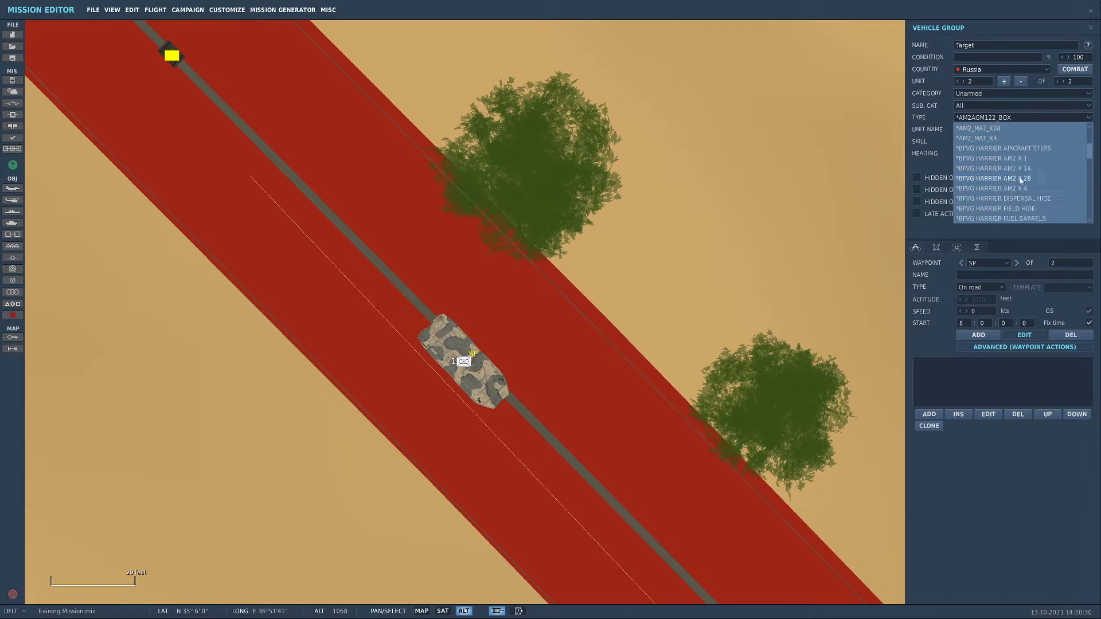
pyautogui.scroll(-4, 1019, 178)
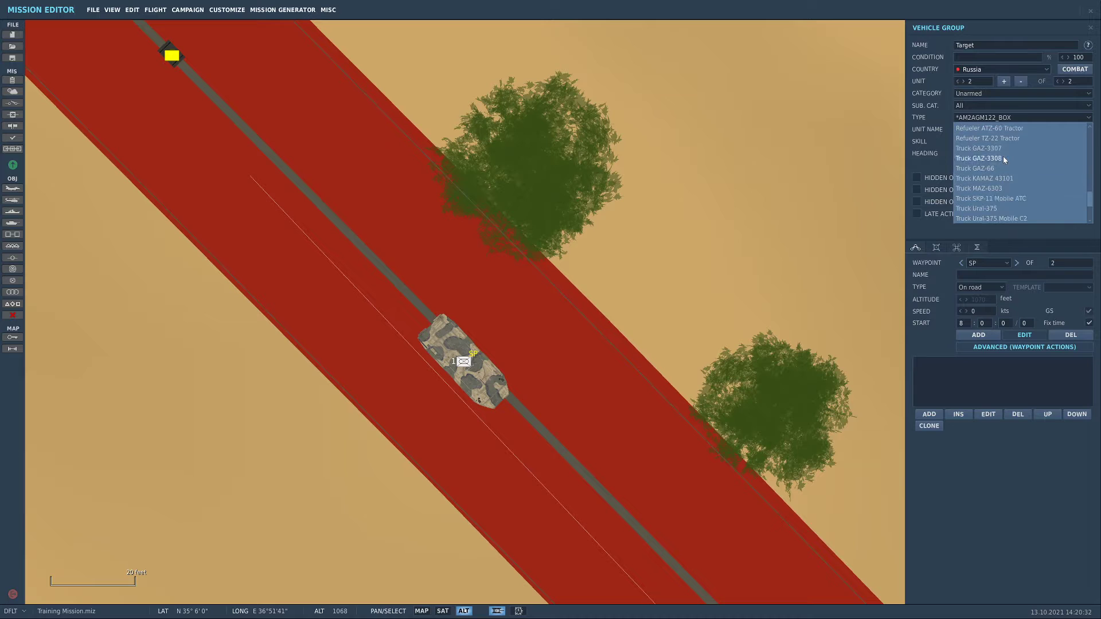
pyautogui.scroll(-5, 1009, 172)
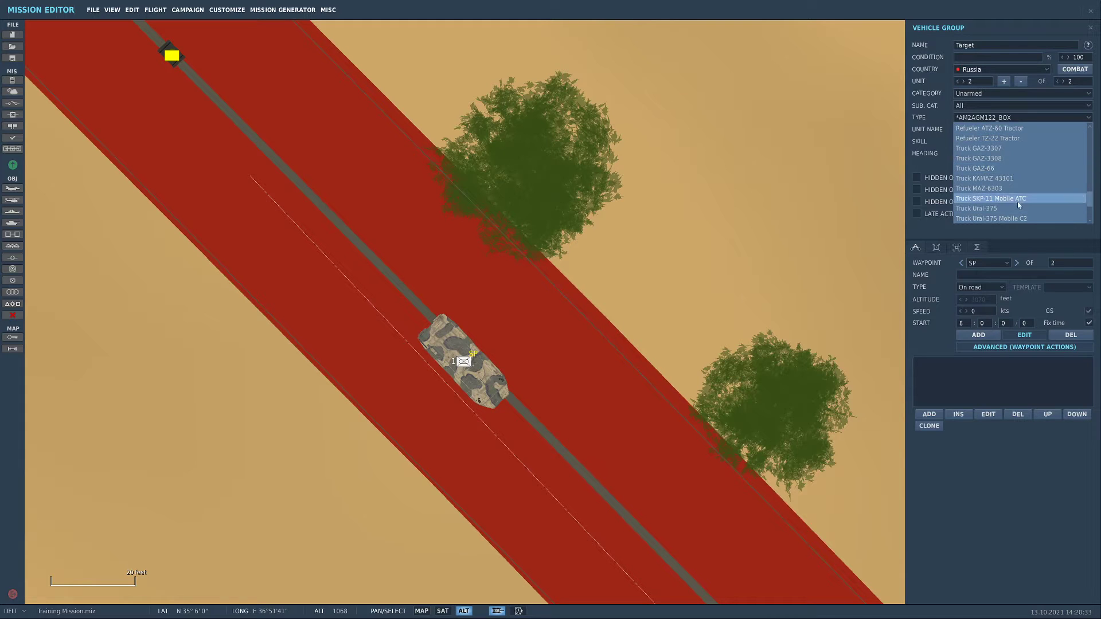
pyautogui.scroll(8, 1025, 204)
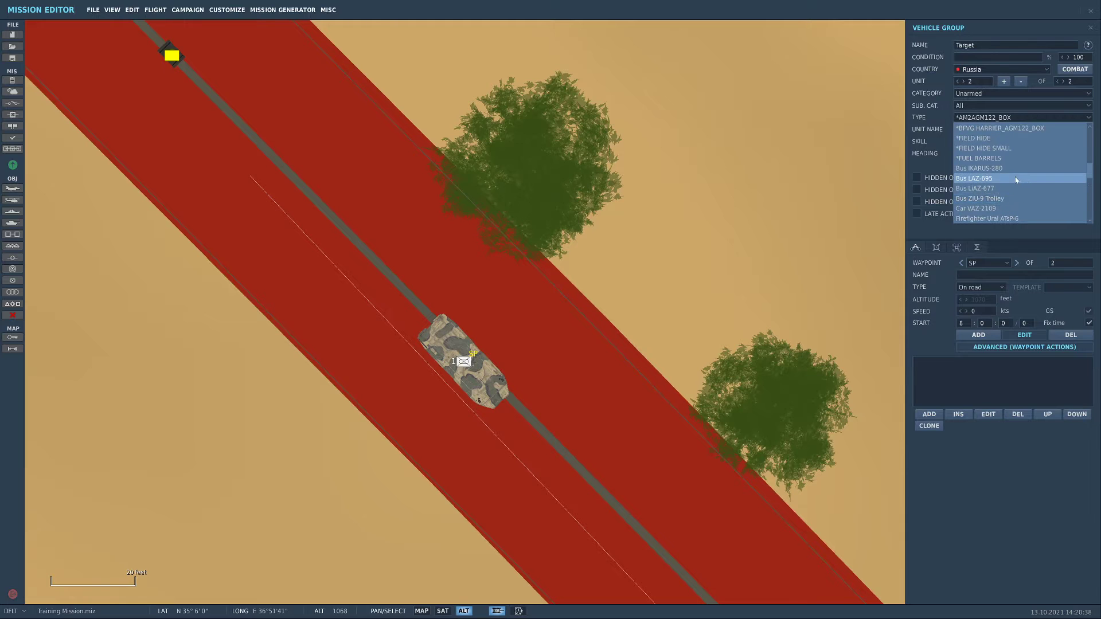
pyautogui.scroll(-1, 1013, 198)
pyautogui.scroll(-4, 1024, 187)
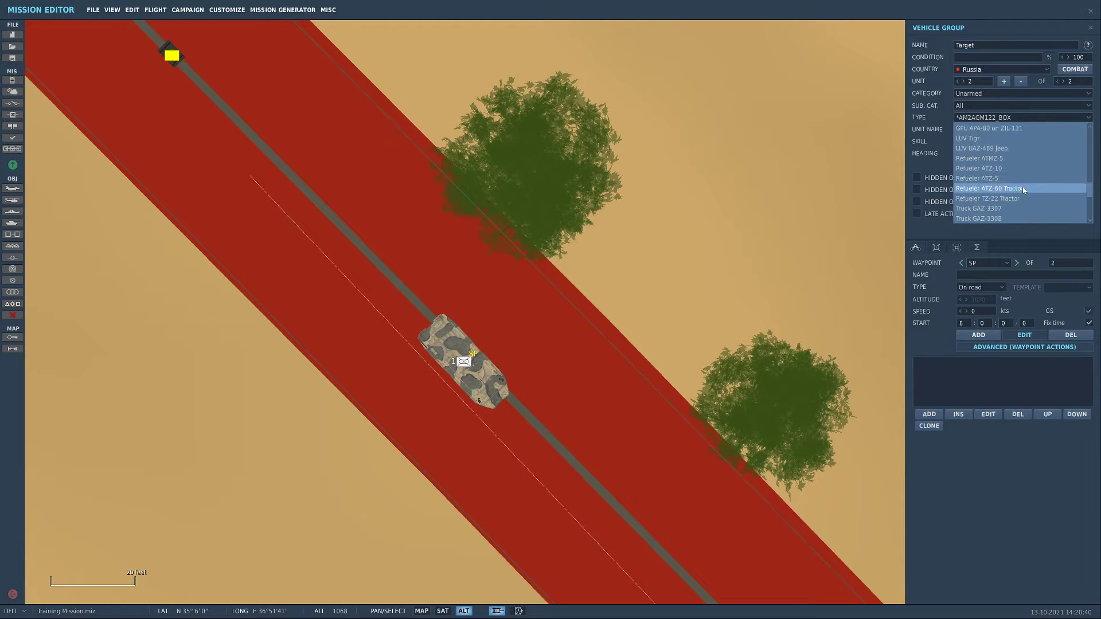
pyautogui.click(978, 178)
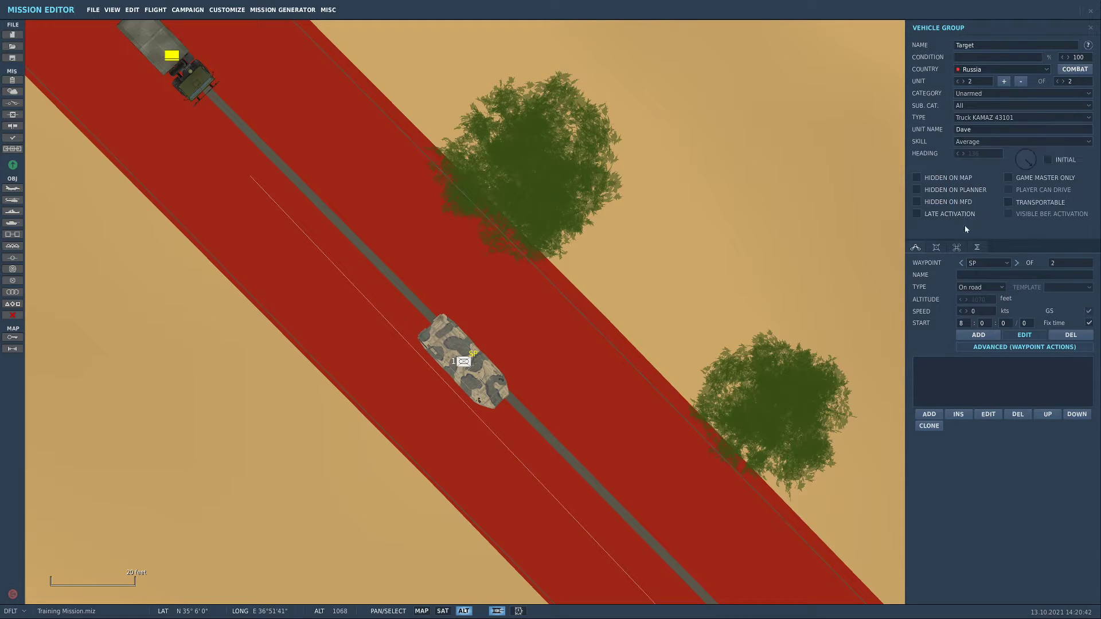
pyautogui.click(938, 248)
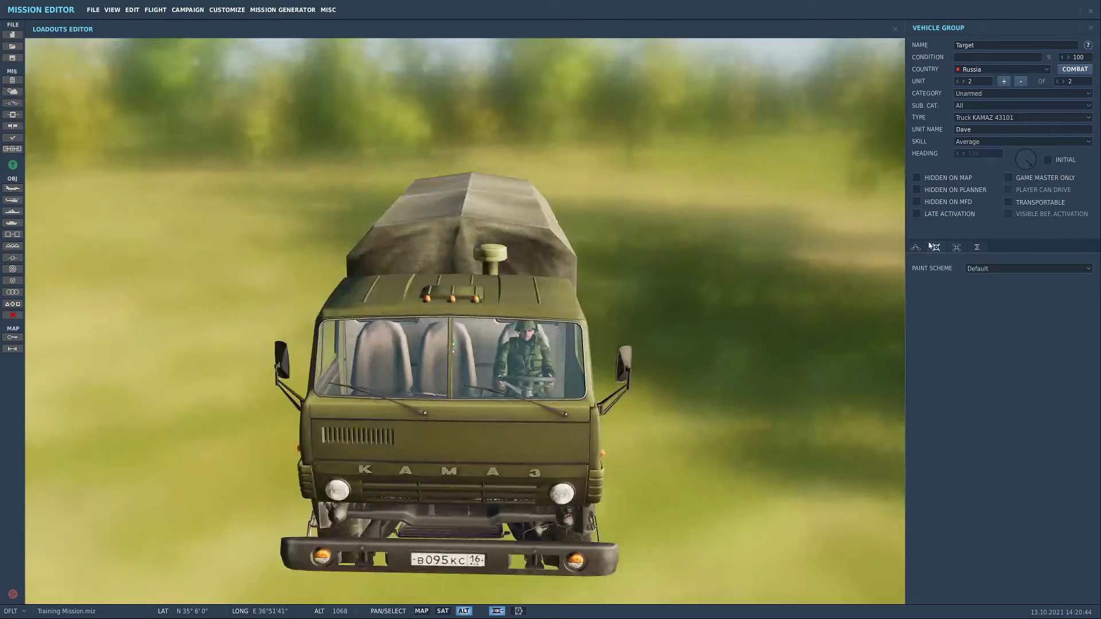
pyautogui.click(916, 247)
# Add three more units to the convoy, bringing the group to five vehicles
pyautogui.scroll(-2, 694, 301)
pyautogui.click(1004, 82)
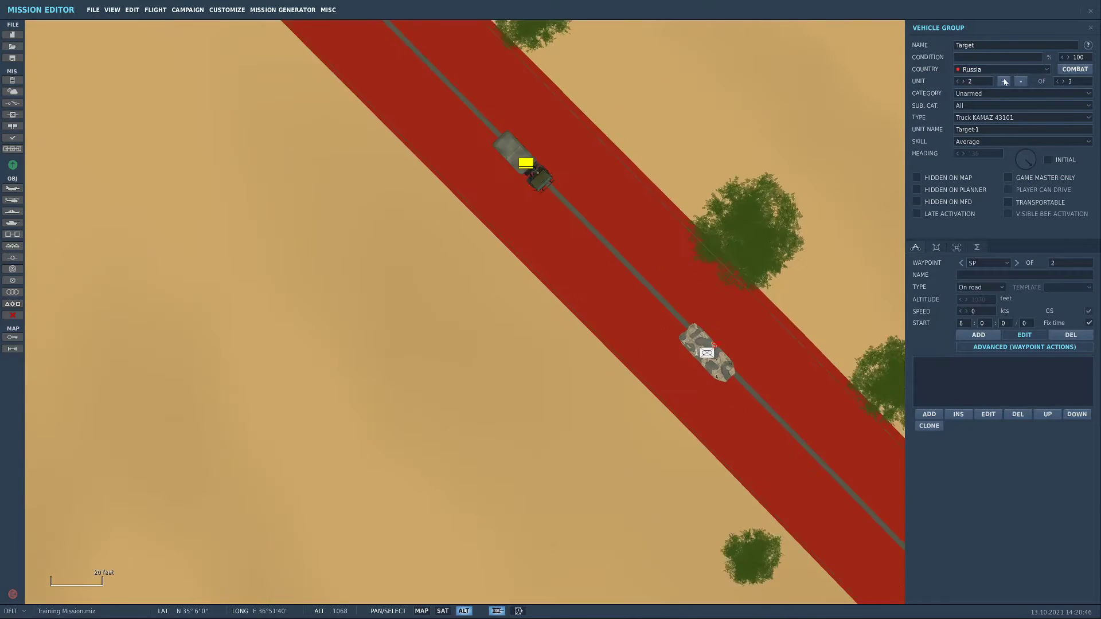
pyautogui.click(1004, 82)
pyautogui.scroll(-3, 725, 304)
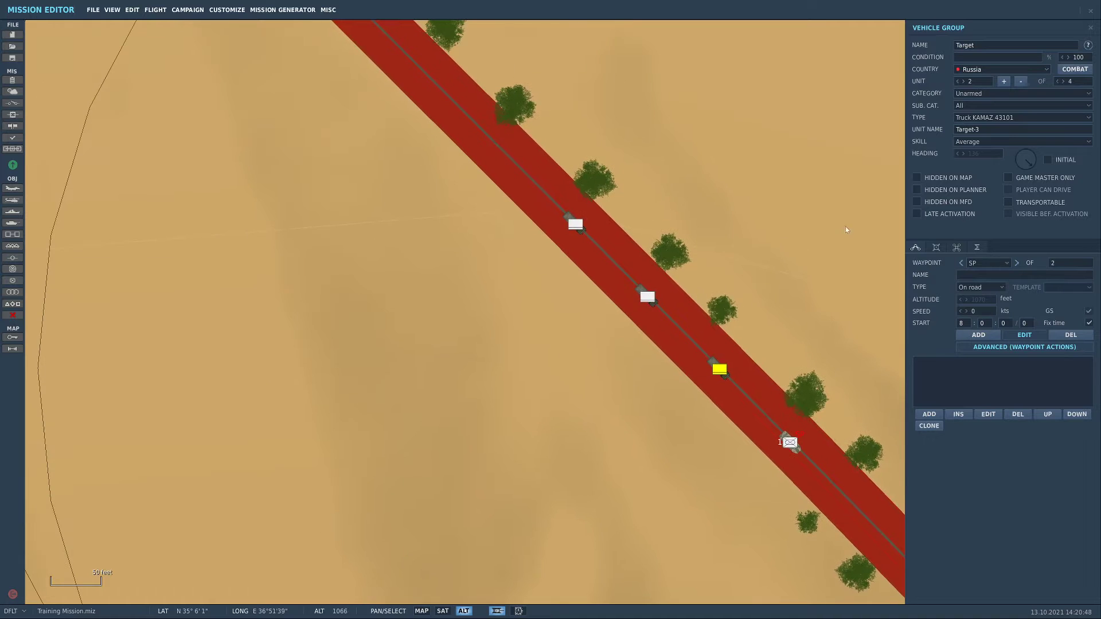
pyautogui.click(1004, 81)
pyautogui.click(999, 94)
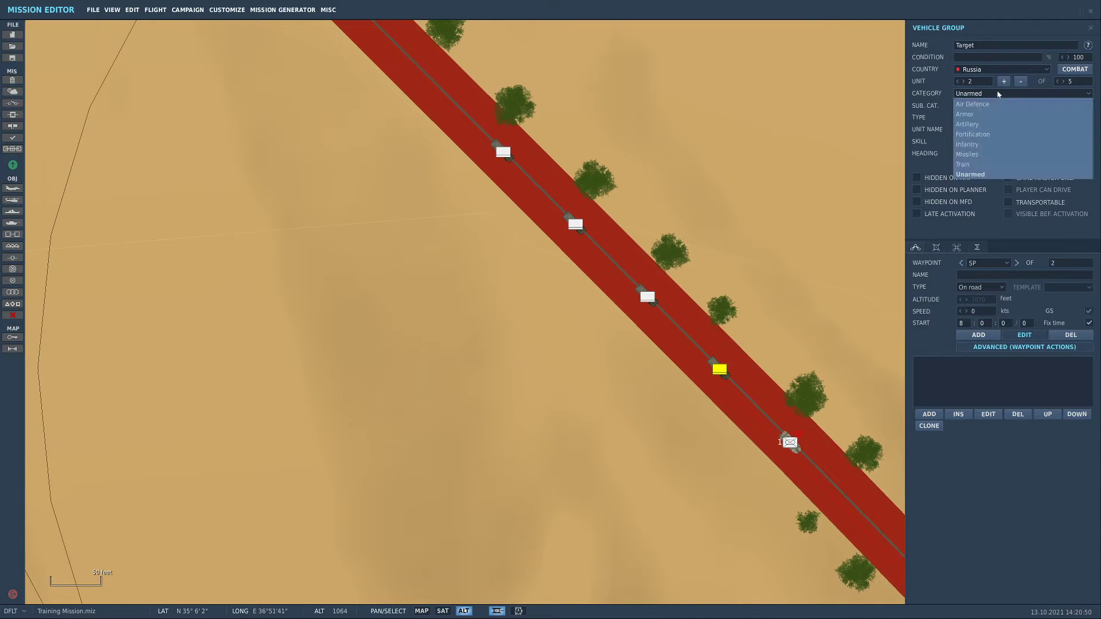
pyautogui.click(998, 93)
pyautogui.click(999, 107)
pyautogui.click(999, 106)
pyautogui.click(999, 95)
pyautogui.click(999, 94)
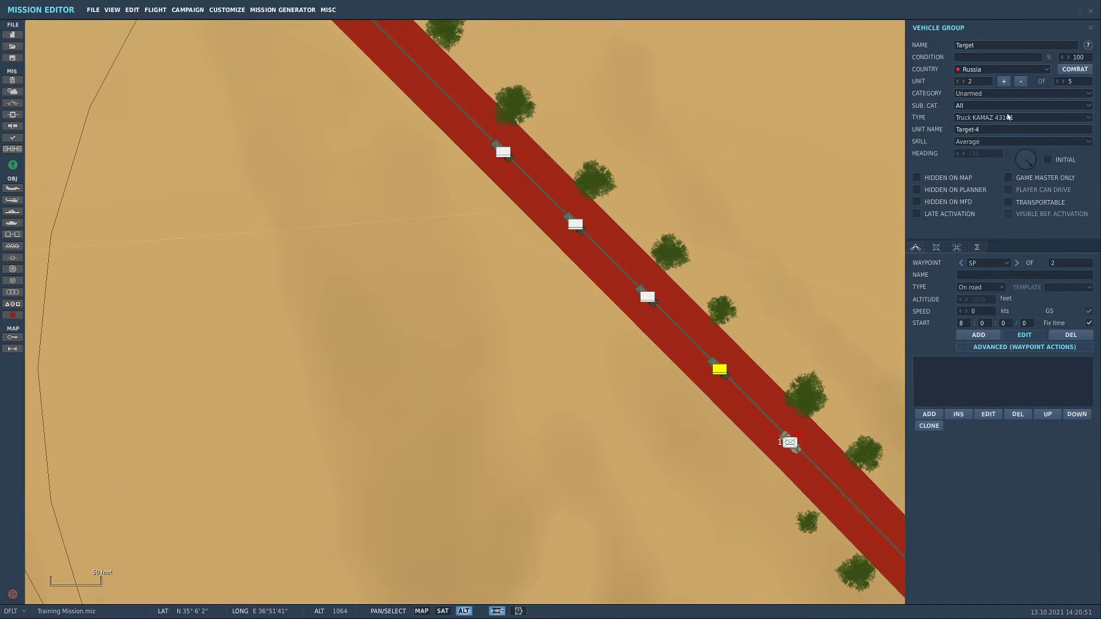
# Change the type of the group's second unit to Refueler ATMZ-5
pyautogui.click(1009, 117)
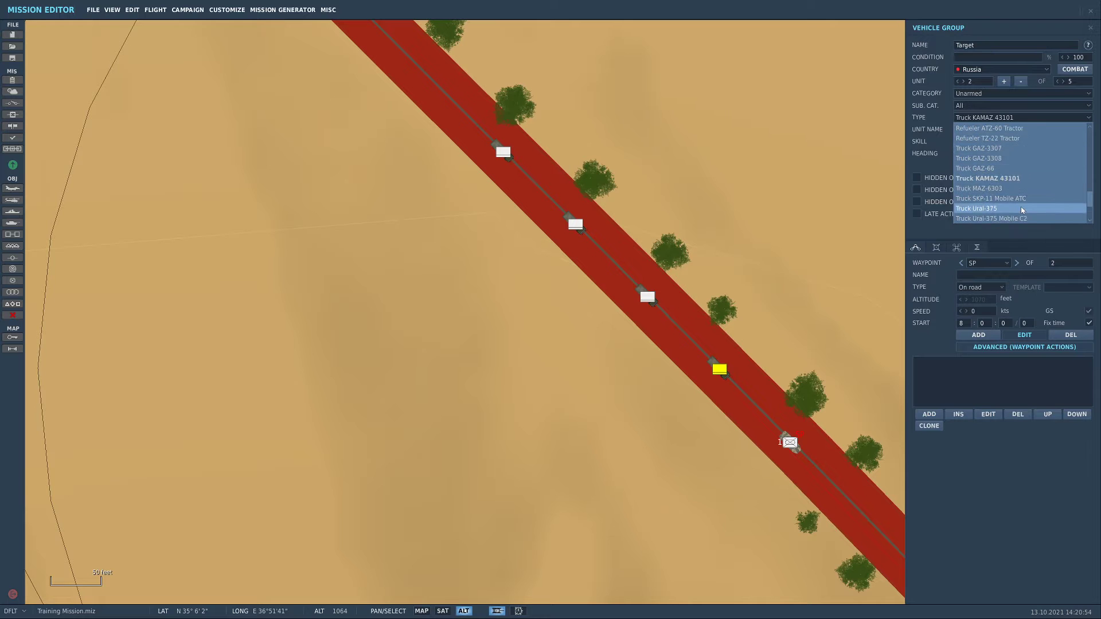
pyautogui.scroll(3, 1028, 159)
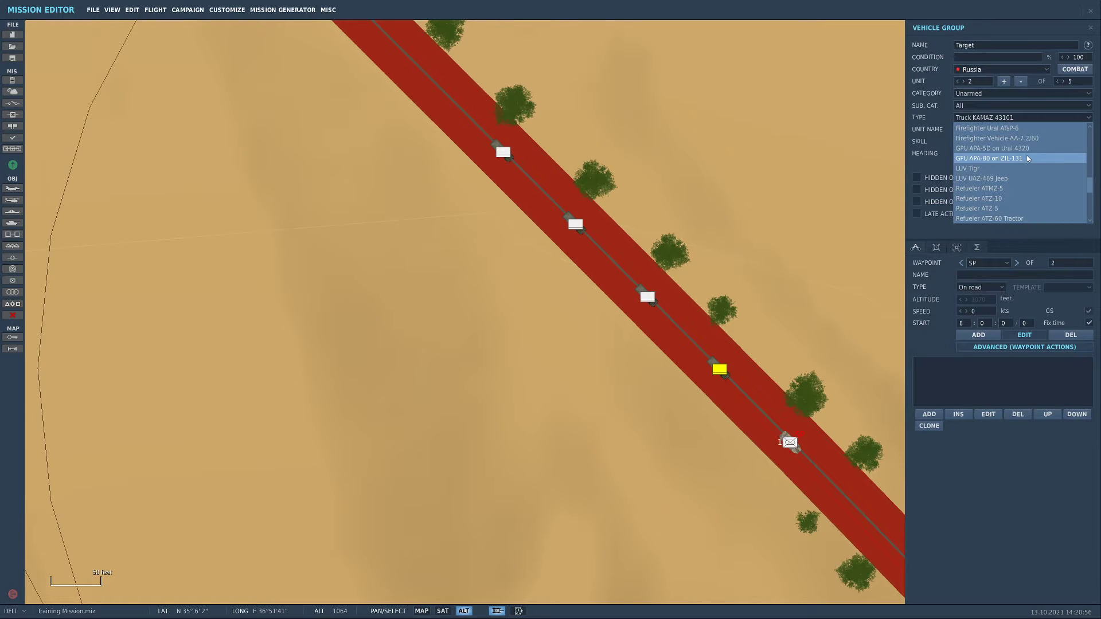
pyautogui.click(1027, 188)
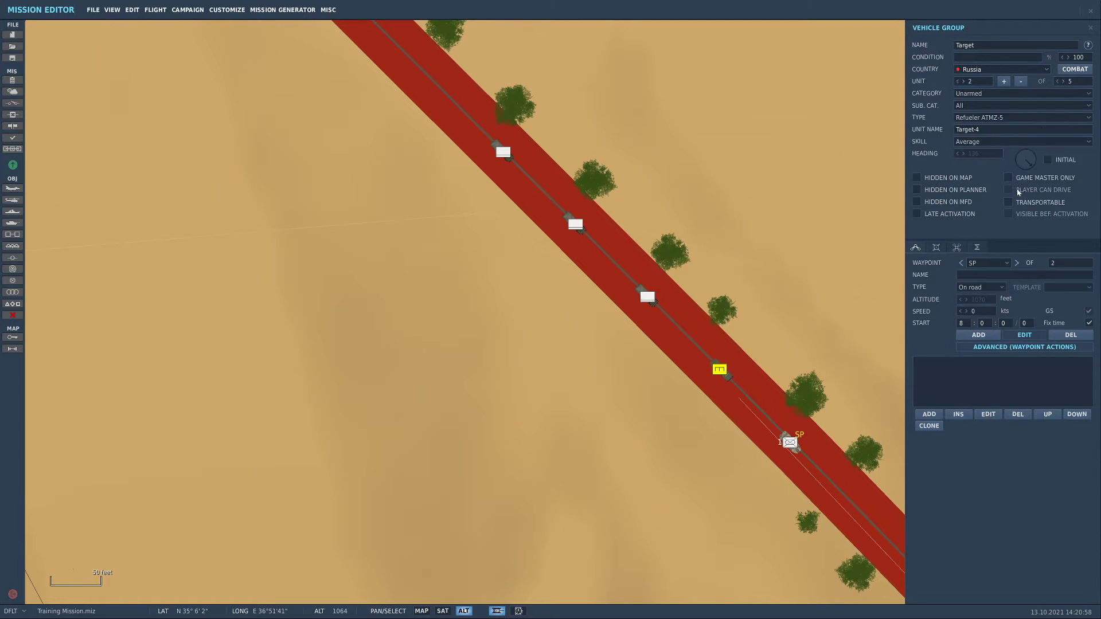
# Change the type of the convoy's second vehicle to LUV UAZ-469 Jeep and preview its 3D model
pyautogui.click(1013, 118)
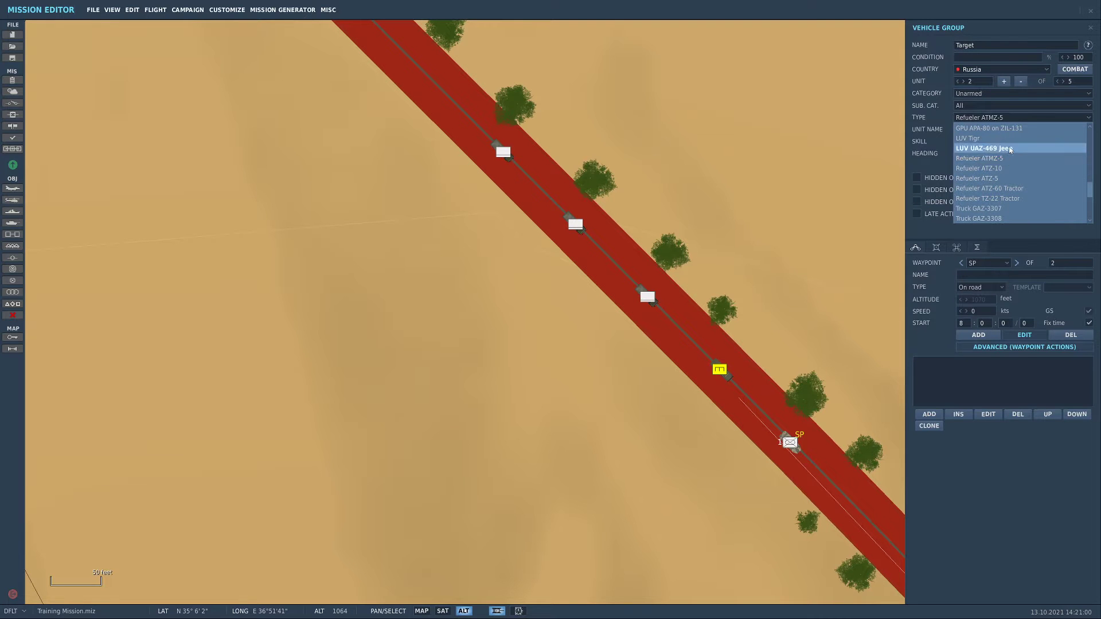
pyautogui.click(1011, 148)
pyautogui.click(936, 248)
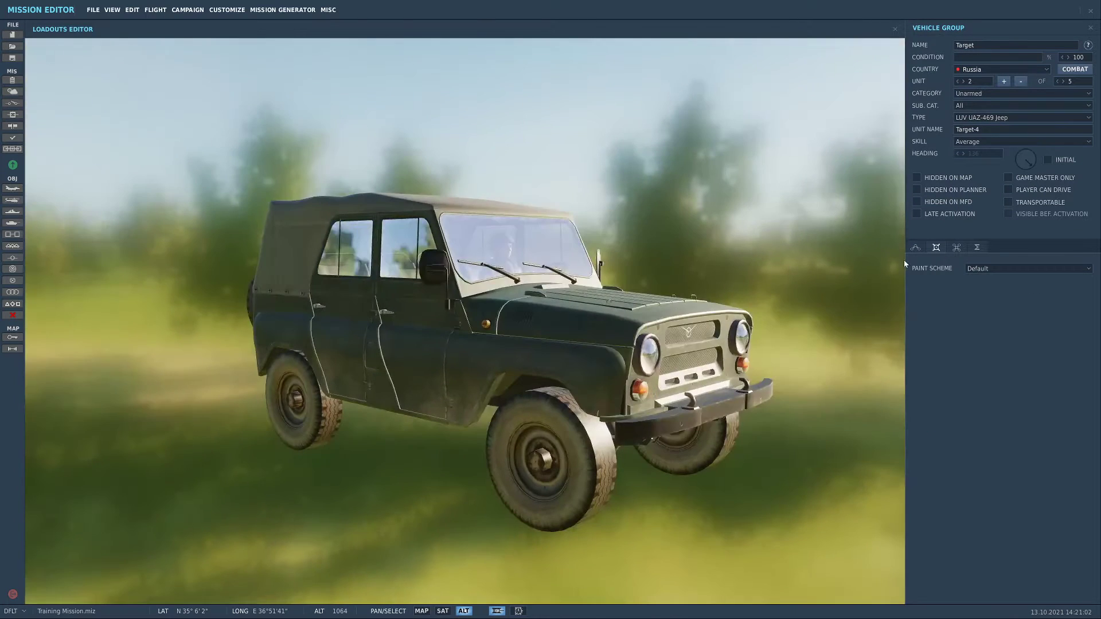
pyautogui.click(915, 247)
pyautogui.scroll(-5, 834, 264)
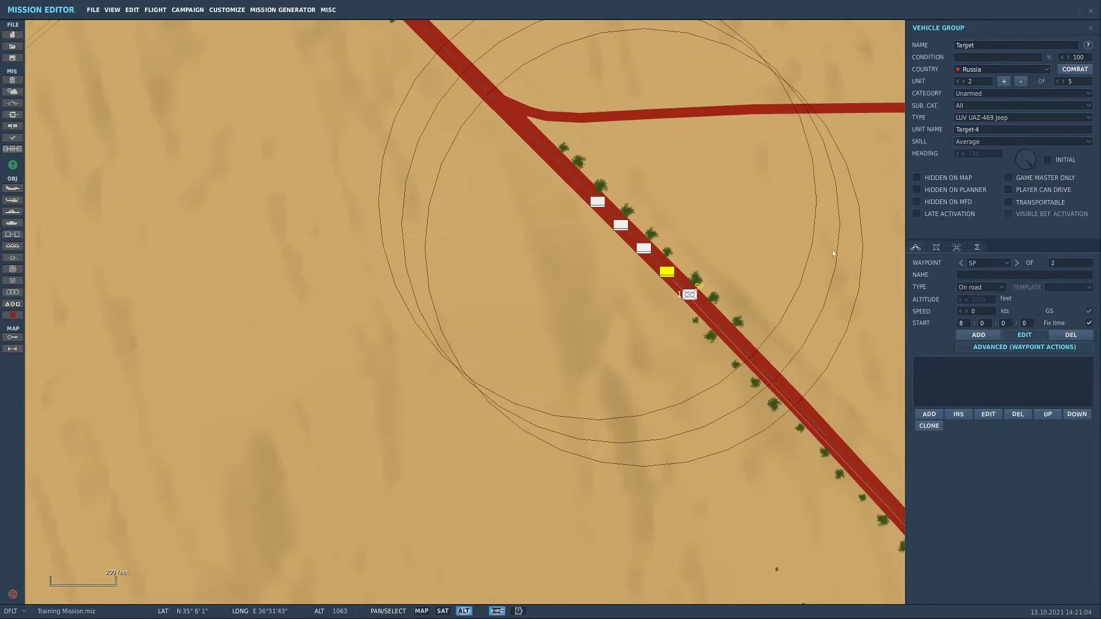
# Examine the convoy's position on the road and its route to the end point southeast of Hama
pyautogui.moveTo(834, 264); pyautogui.dragTo(643, 260)
pyautogui.scroll(-3, 752, 252)
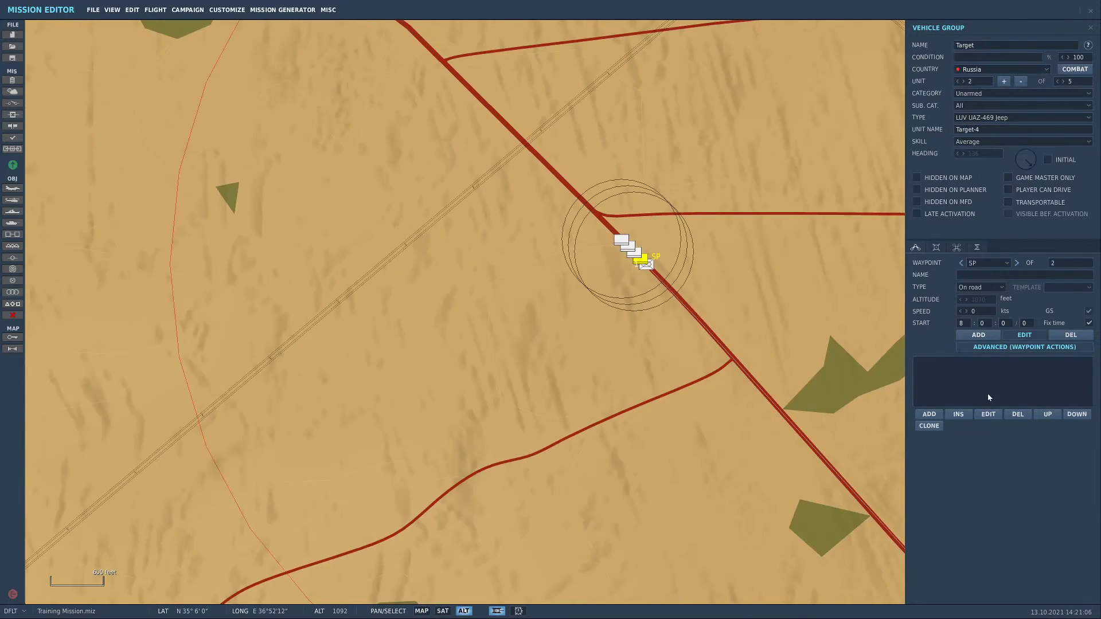
pyautogui.moveTo(728, 324); pyautogui.dragTo(683, 301)
pyautogui.scroll(-2, 617, 247)
pyautogui.scroll(5, 606, 236)
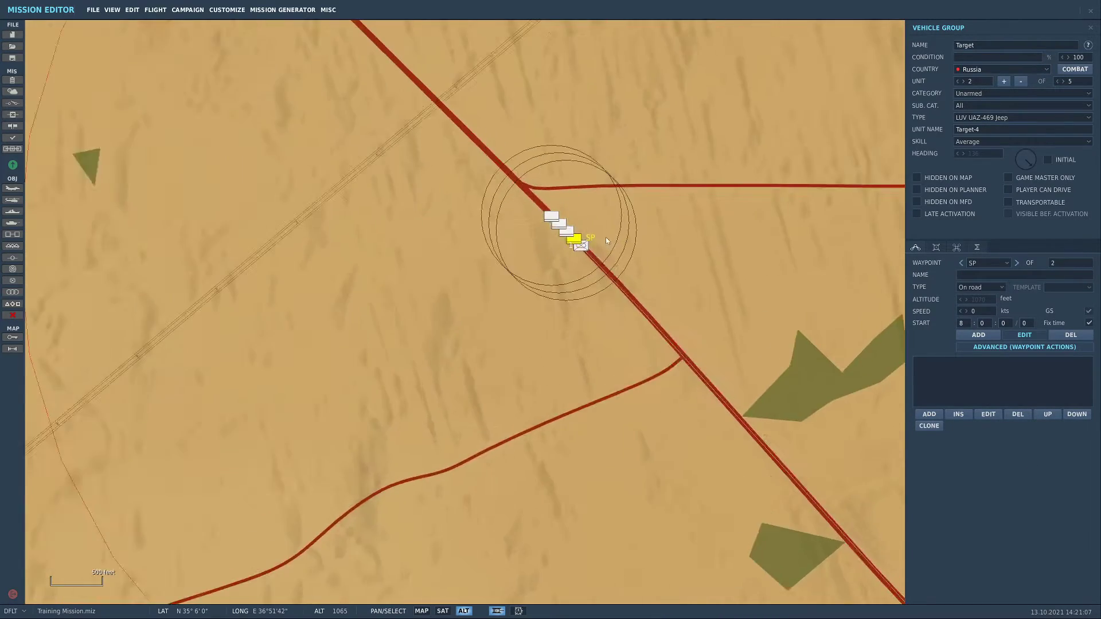
pyautogui.scroll(2, 609, 249)
pyautogui.scroll(-8, 621, 226)
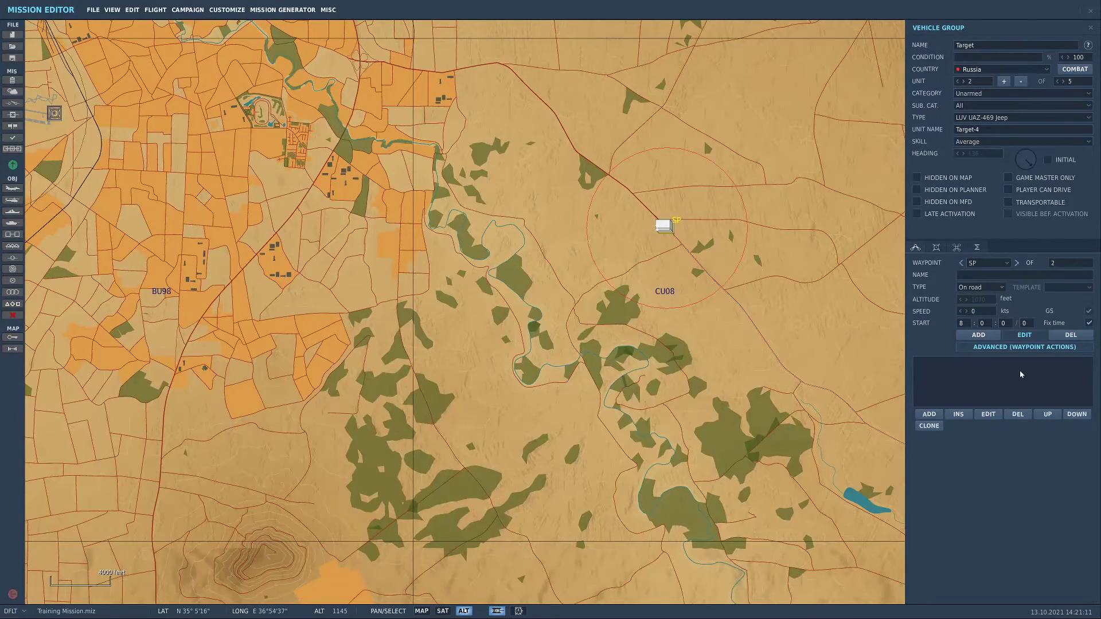
pyautogui.click(793, 301)
pyautogui.scroll(-5, 793, 301)
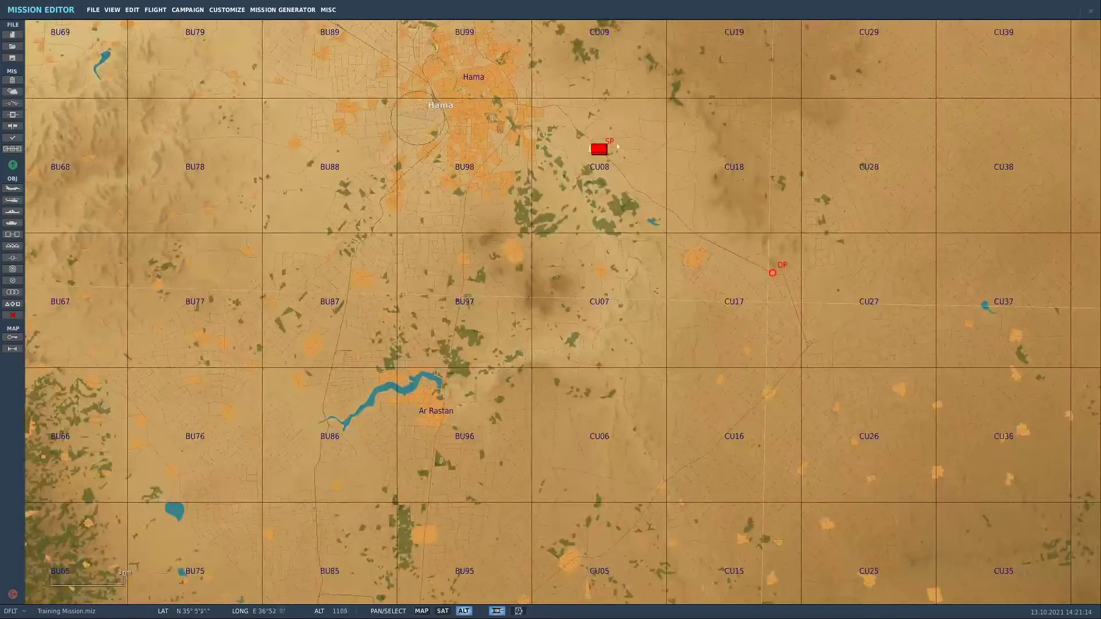
pyautogui.scroll(10, 618, 147)
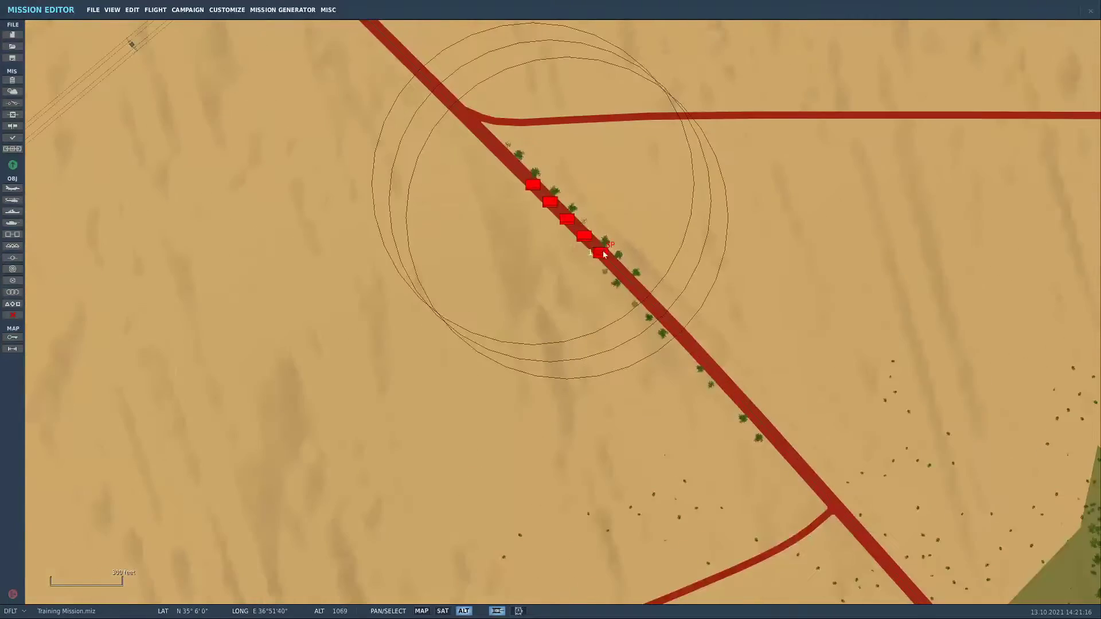
# Replace the unit name of the convoy's second vehicle, the jeep, with a first name
pyautogui.click(603, 253)
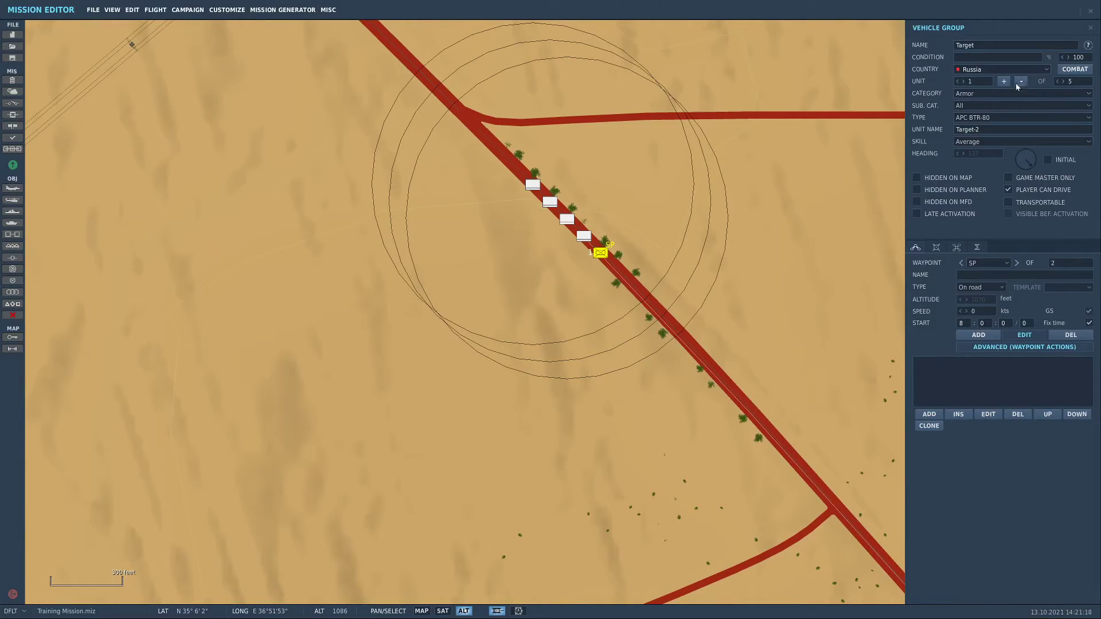
pyautogui.click(584, 235)
pyautogui.moveTo(993, 129); pyautogui.dragTo(851, 139)
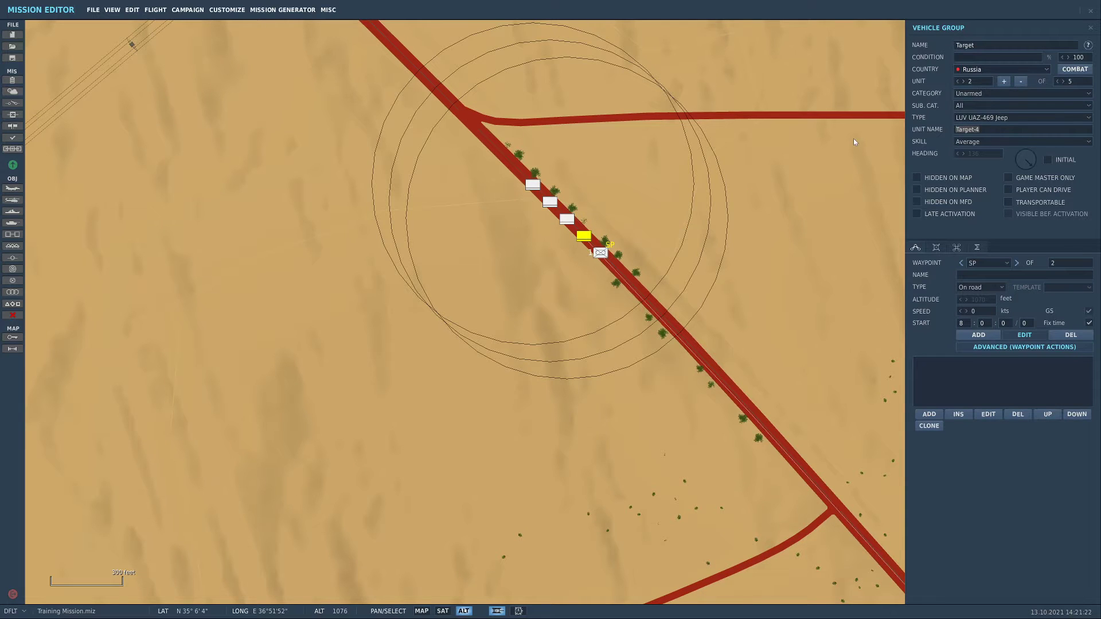
pyautogui.press('BackSpace')
pyautogui.write('Andrew')
# Replace the unit names of the convoy's third and fourth vehicles with first names
pyautogui.click(568, 219)
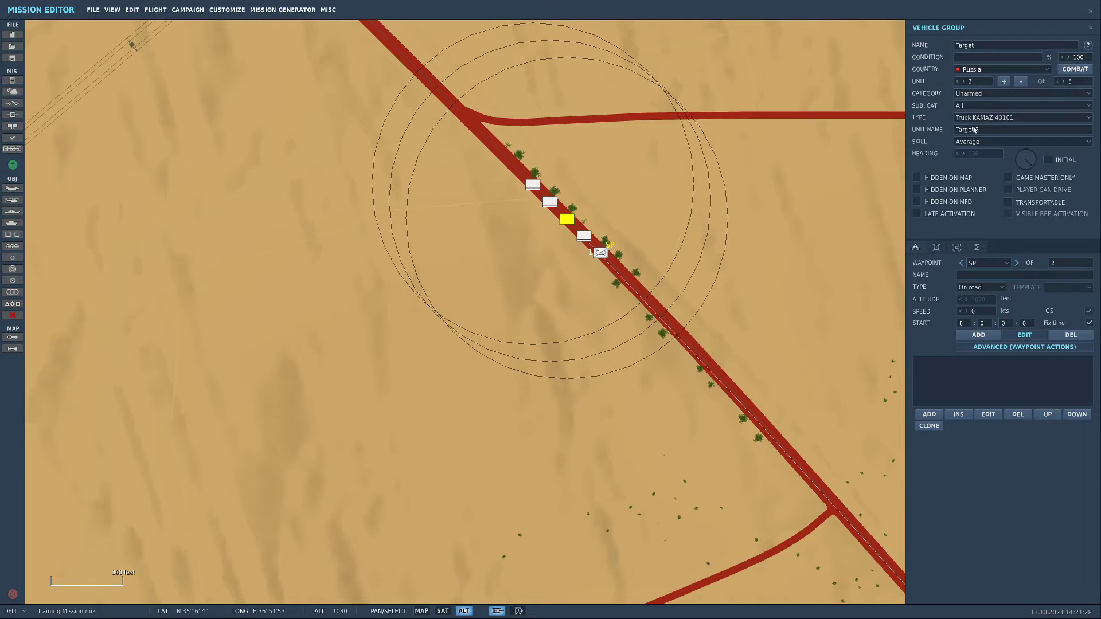
pyautogui.moveTo(986, 130); pyautogui.dragTo(903, 133)
pyautogui.write('Jule')
pyautogui.click(551, 203)
pyautogui.moveTo(982, 130); pyautogui.dragTo(884, 135)
pyautogui.press('BackSpace')
pyautogui.write('Rya')
# Check the rearmost vehicle and survey the area around Hama, the convoy's route and Ar Rastan on the map
pyautogui.click(532, 185)
pyautogui.scroll(-5, 658, 247)
pyautogui.click(694, 271)
pyautogui.scroll(-5, 705, 276)
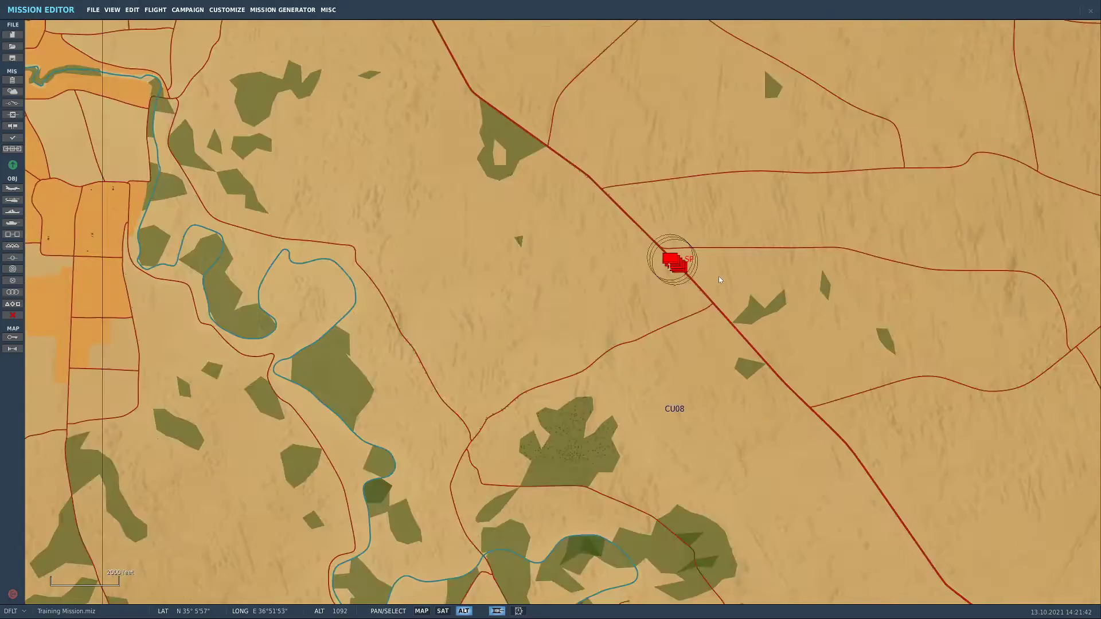
pyautogui.scroll(-3, 693, 258)
pyautogui.scroll(4, 714, 281)
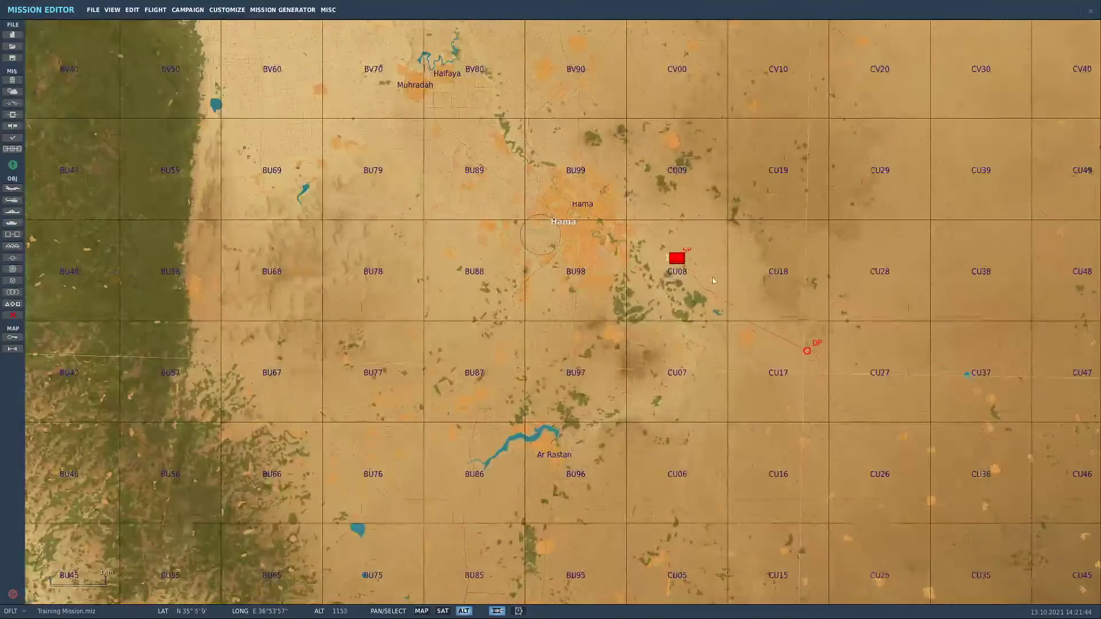
pyautogui.moveTo(790, 380); pyautogui.dragTo(655, 363)
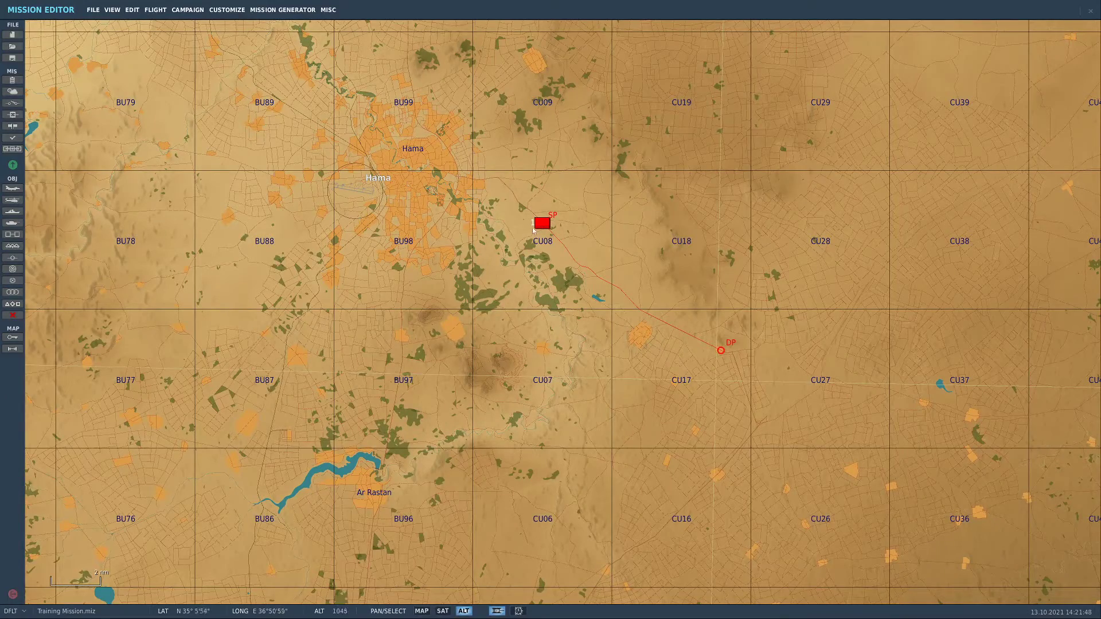
pyautogui.scroll(1, 604, 305)
pyautogui.scroll(-1, 590, 285)
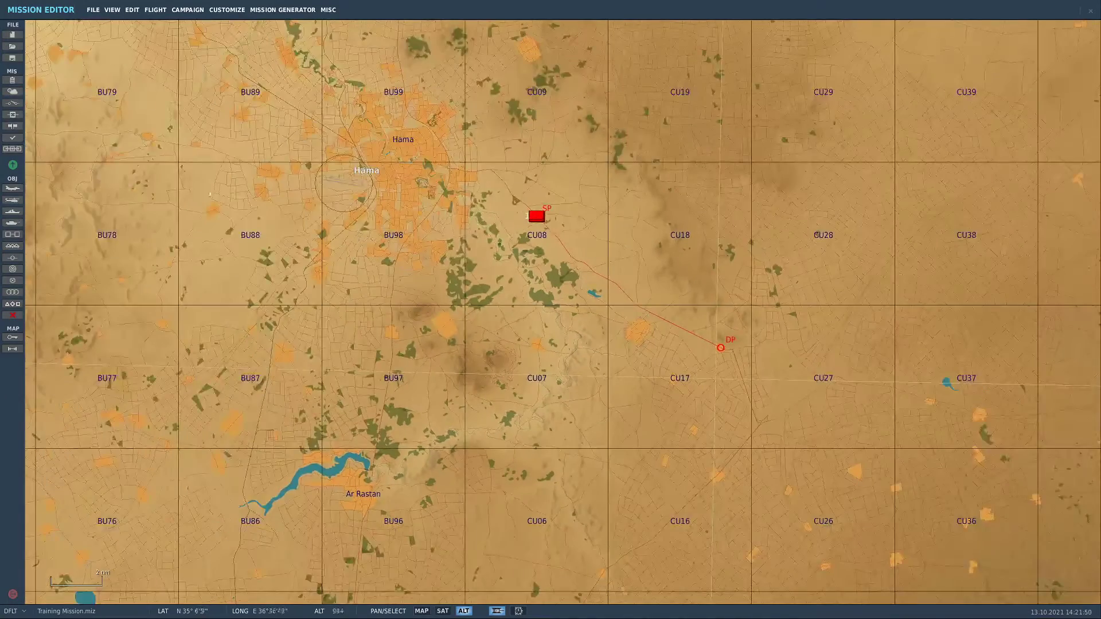
# Place a new airplane group on the map east of Ar Rastan and set its country to USA
pyautogui.click(13, 188)
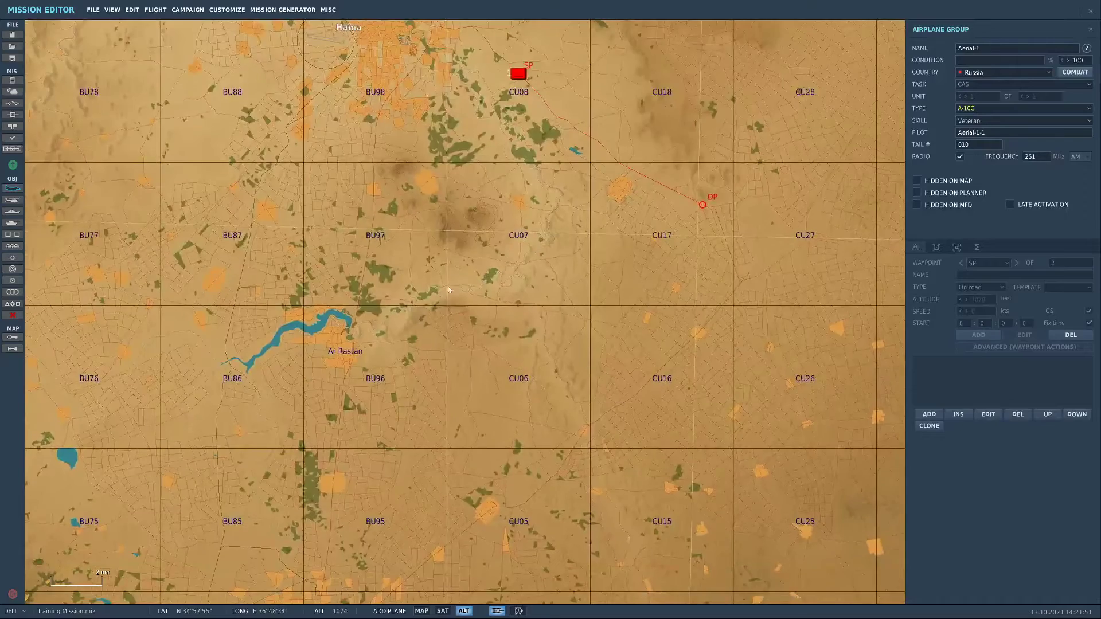
pyautogui.click(447, 285)
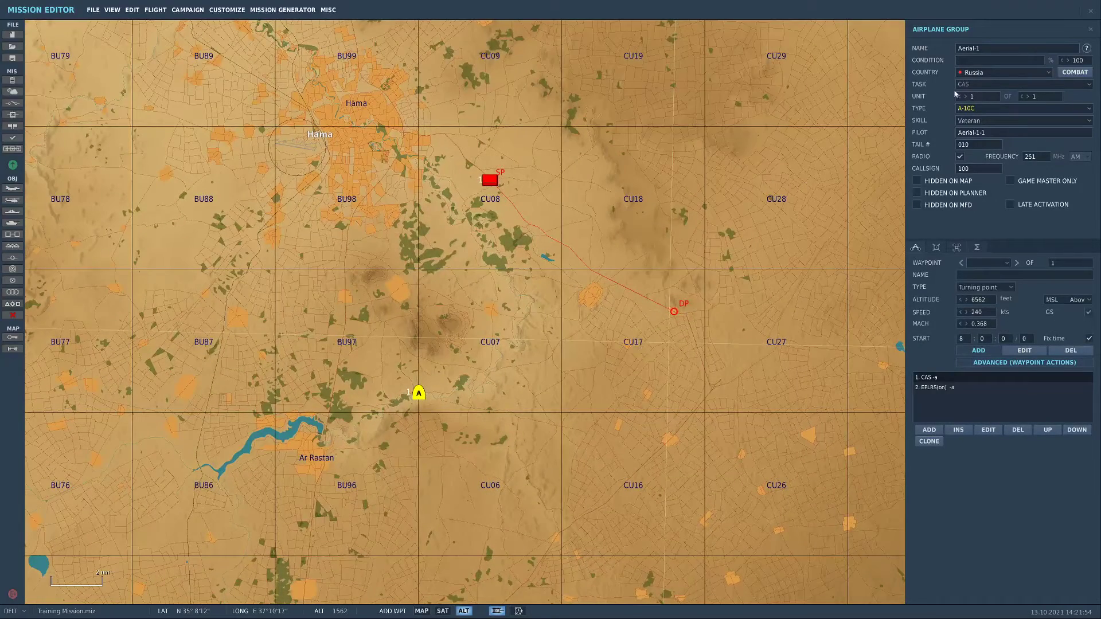
pyautogui.click(995, 75)
pyautogui.click(995, 83)
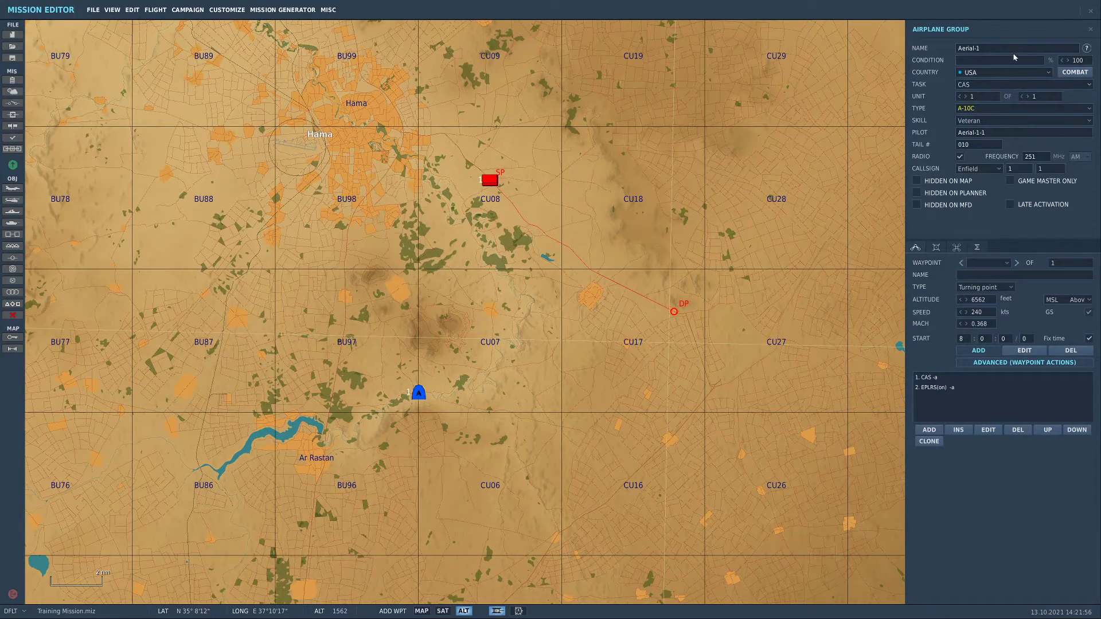
# Rename the airplane group "A10 2 = Electric Boogaloo"
pyautogui.moveTo(1006, 50); pyautogui.dragTo(870, 56)
pyautogui.press('BackSpace')
pyautogui.write('A10 2 = Electric Boogaloo')
# Set the airplane group's aircraft type to A-10C II
pyautogui.click(993, 82)
pyautogui.click(989, 80)
pyautogui.click(989, 109)
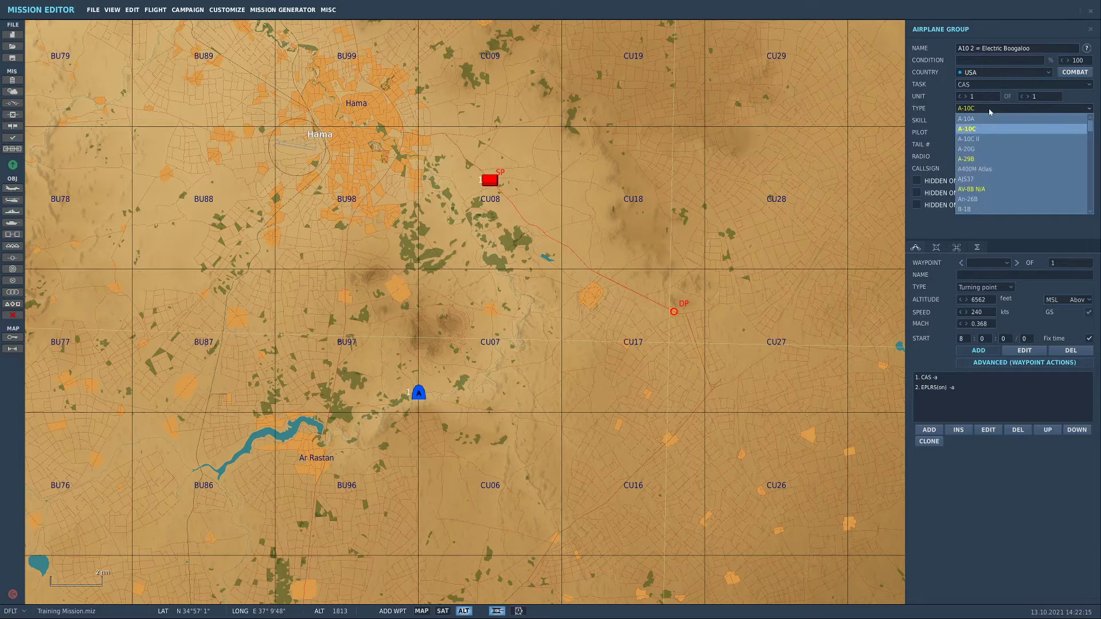
pyautogui.click(998, 138)
pyautogui.click(936, 247)
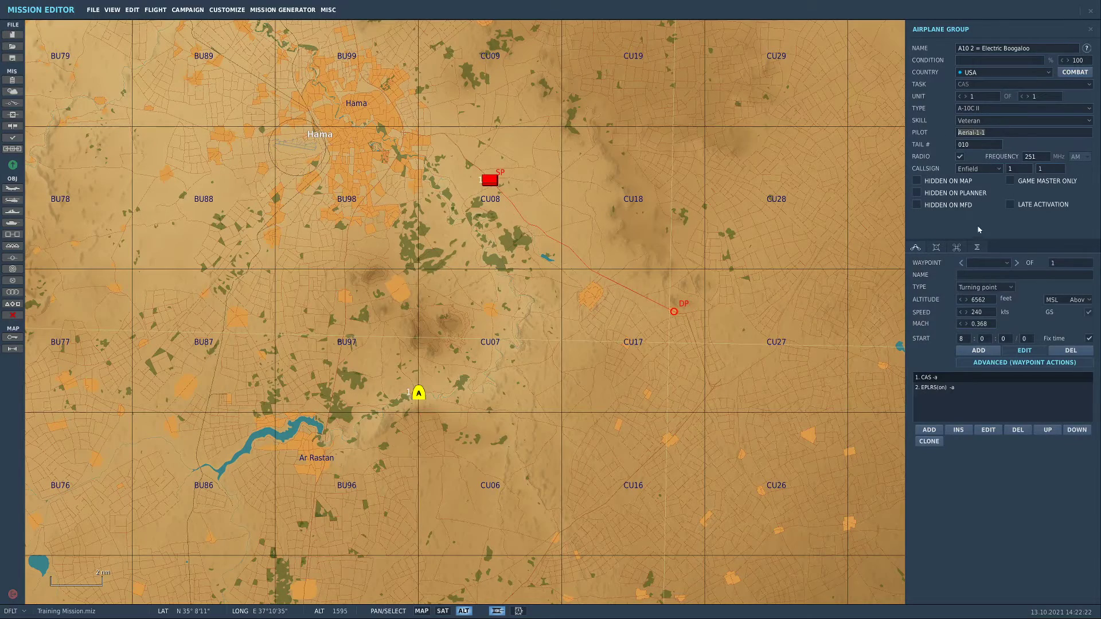
# Move the A-10 west to just north of Ar Rastan and add a waypoint northeast of it, south of the convoy
pyautogui.click(930, 429)
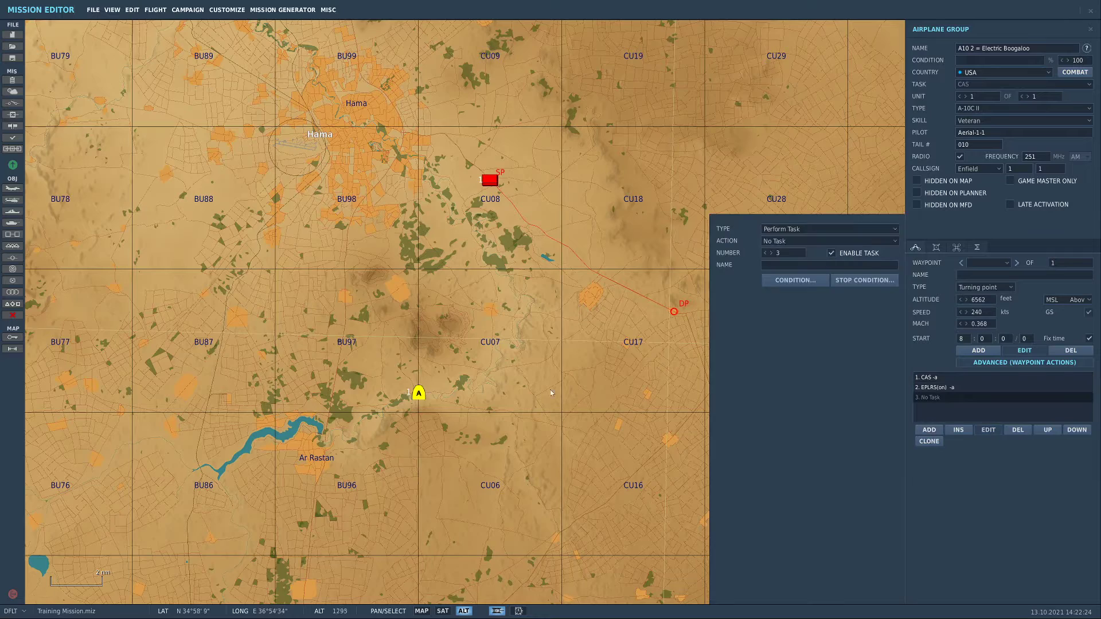
pyautogui.click(495, 322)
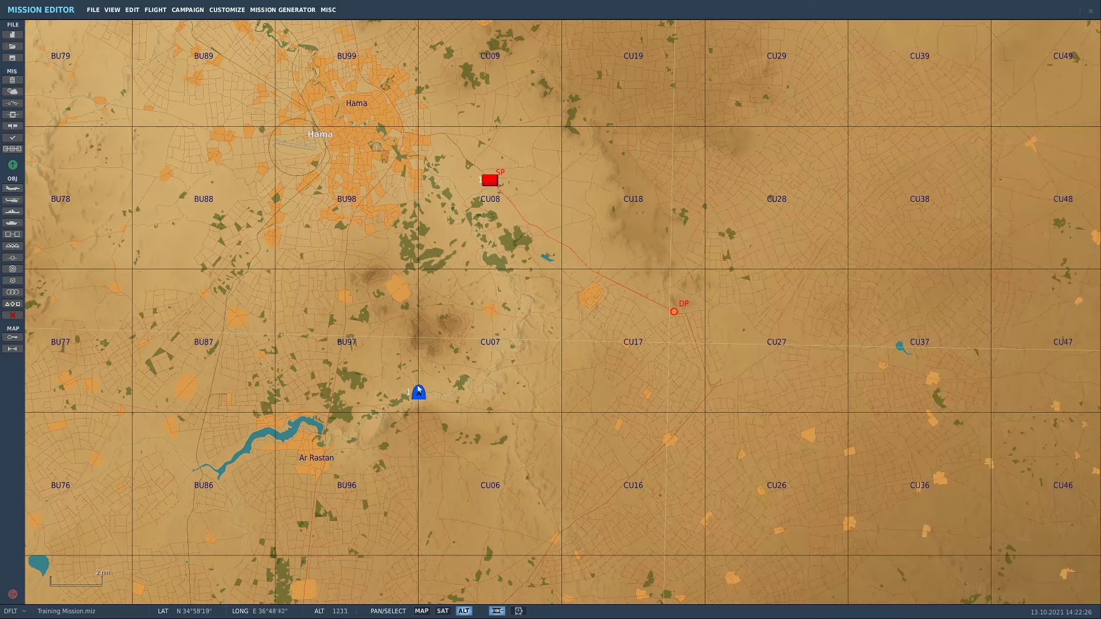
pyautogui.moveTo(418, 391); pyautogui.dragTo(322, 396)
pyautogui.click(979, 350)
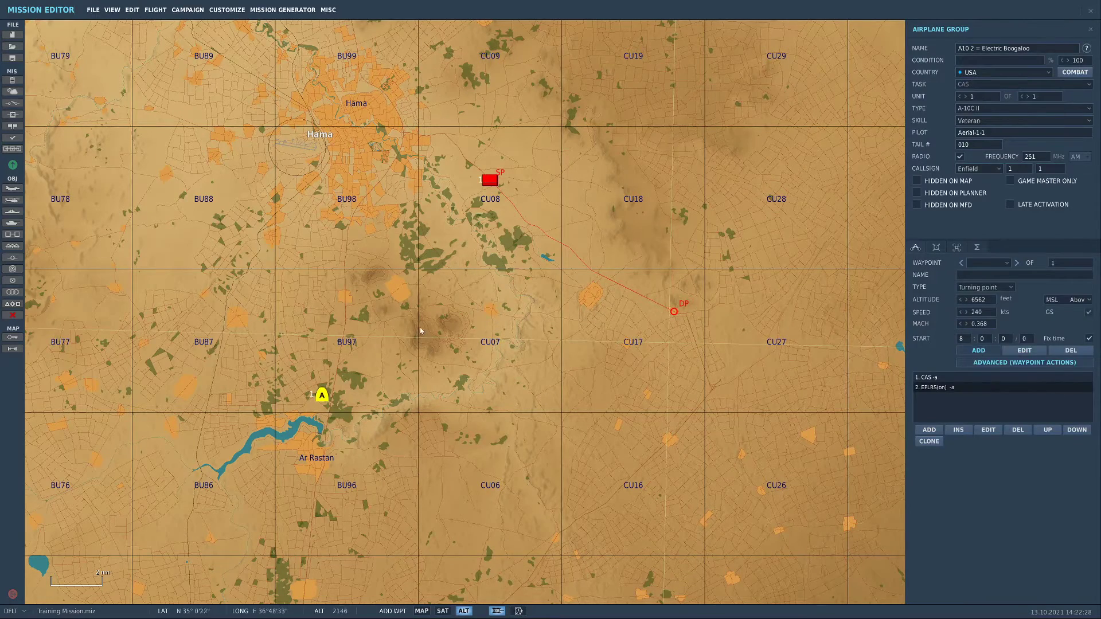
pyautogui.click(472, 283)
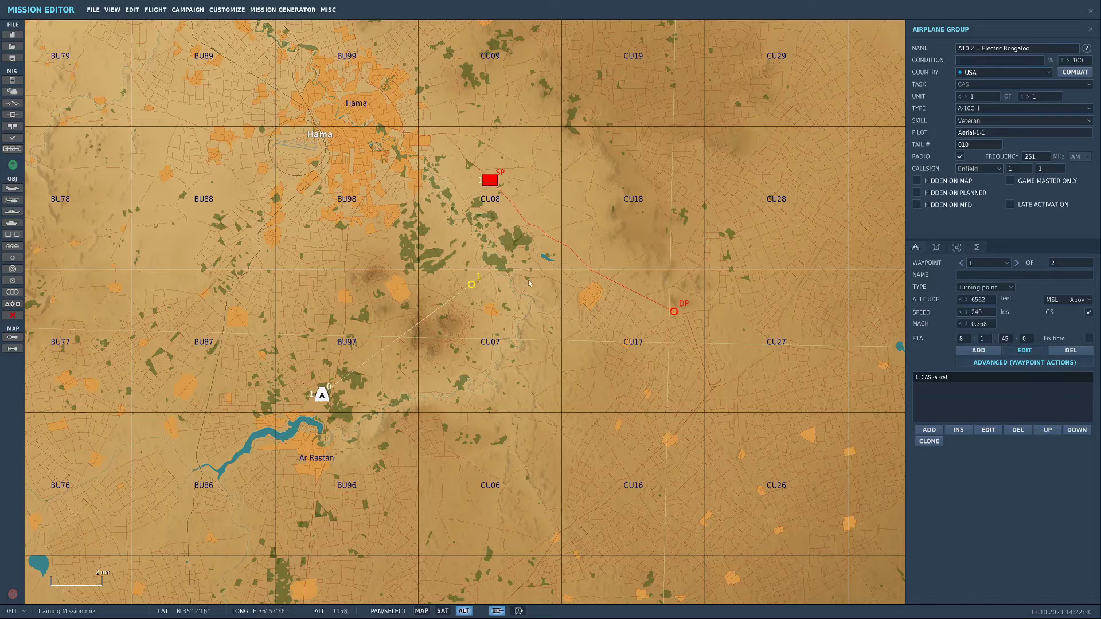
# Measure the distance from waypoint 1 to the convoy and move the waypoint southwest, farther from the target
pyautogui.moveTo(471, 284)
pyautogui.mouseDown(button='right')
pyautogui.moveTo(491, 182)
pyautogui.moveTo(674, 311)
pyautogui.moveTo(541, 231)
pyautogui.moveTo(491, 186)
pyautogui.mouseUp(button='right')
pyautogui.moveTo(471, 285); pyautogui.dragTo(446, 311)
pyautogui.moveTo(446, 311); pyautogui.dragTo(489, 183, button='right')
pyautogui.moveTo(444, 308); pyautogui.dragTo(452, 320)
# Add an Attack Group task to waypoint 1 against the Target group, with Cannon as the weapon
pyautogui.click(929, 429)
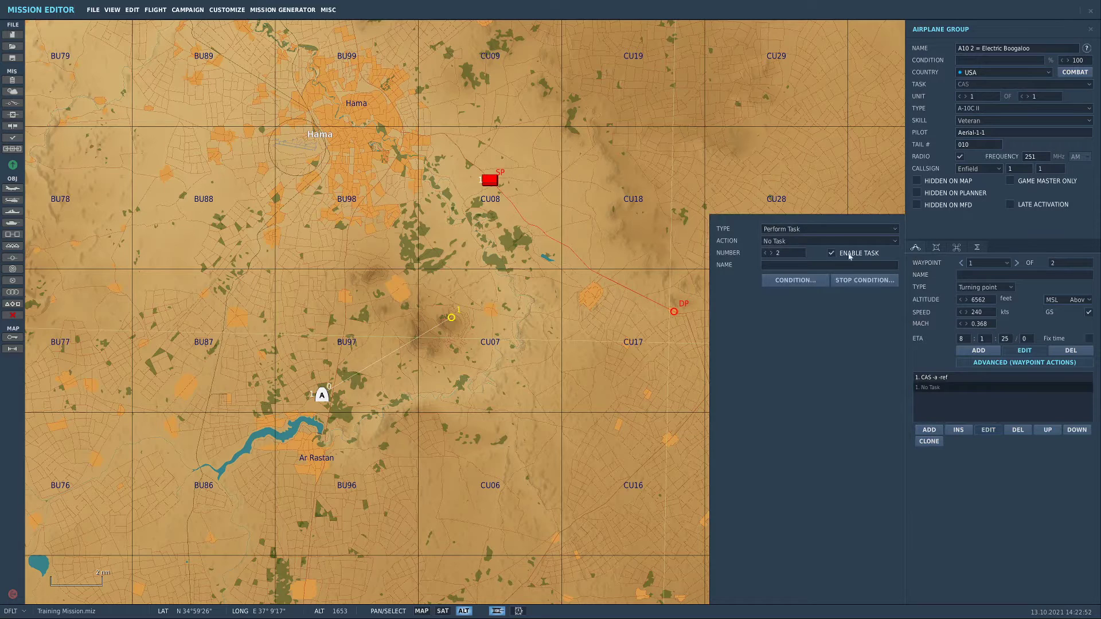
pyautogui.click(828, 230)
pyautogui.click(820, 232)
pyautogui.click(819, 241)
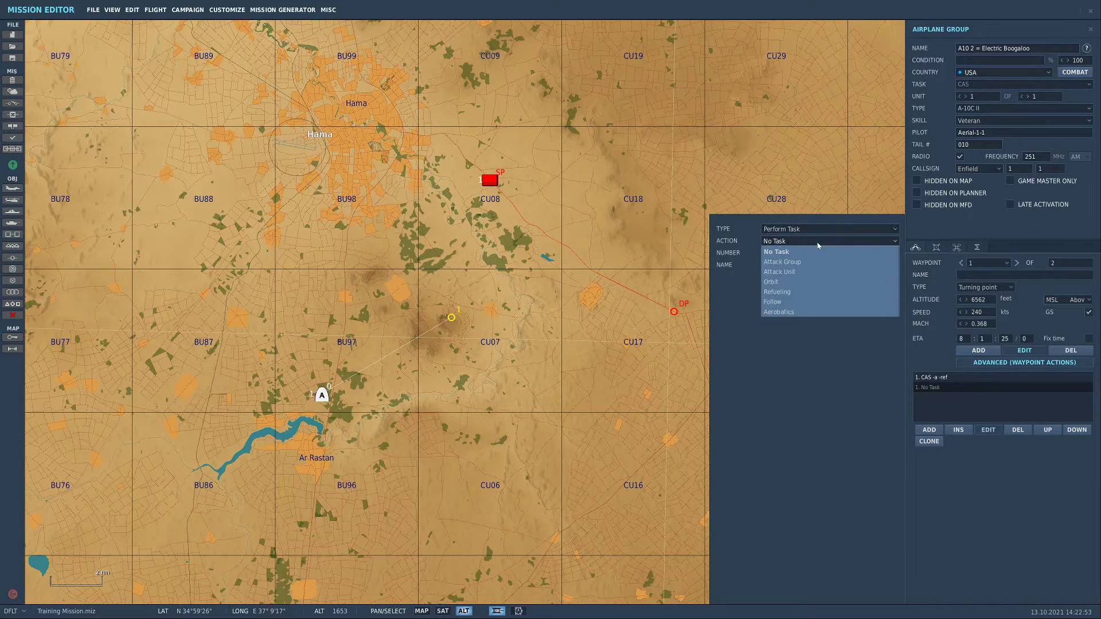
pyautogui.click(811, 262)
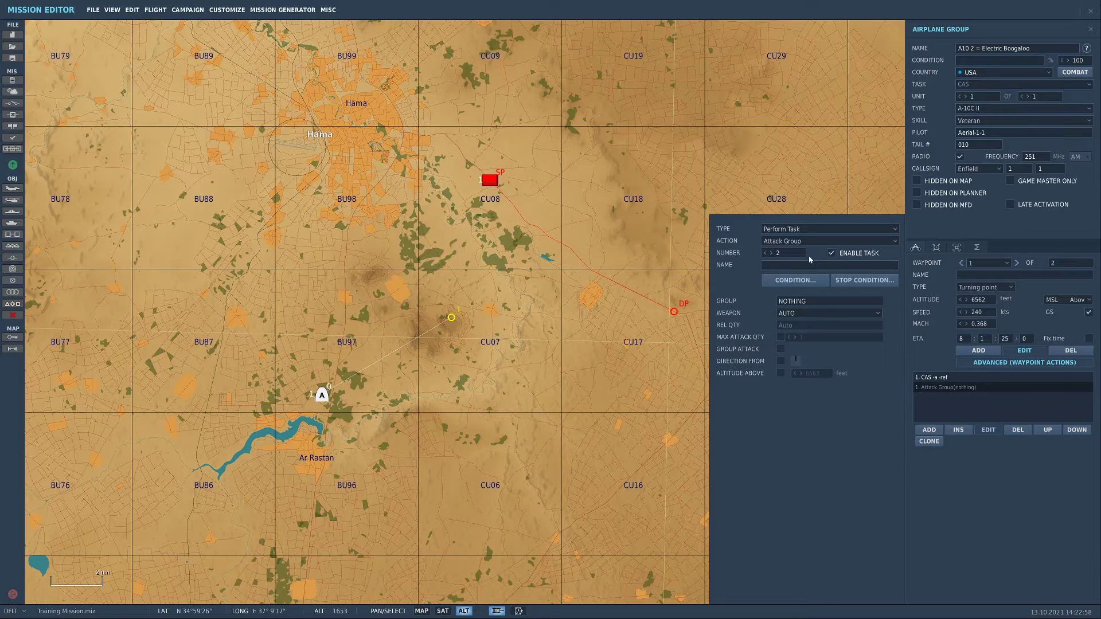
pyautogui.click(815, 299)
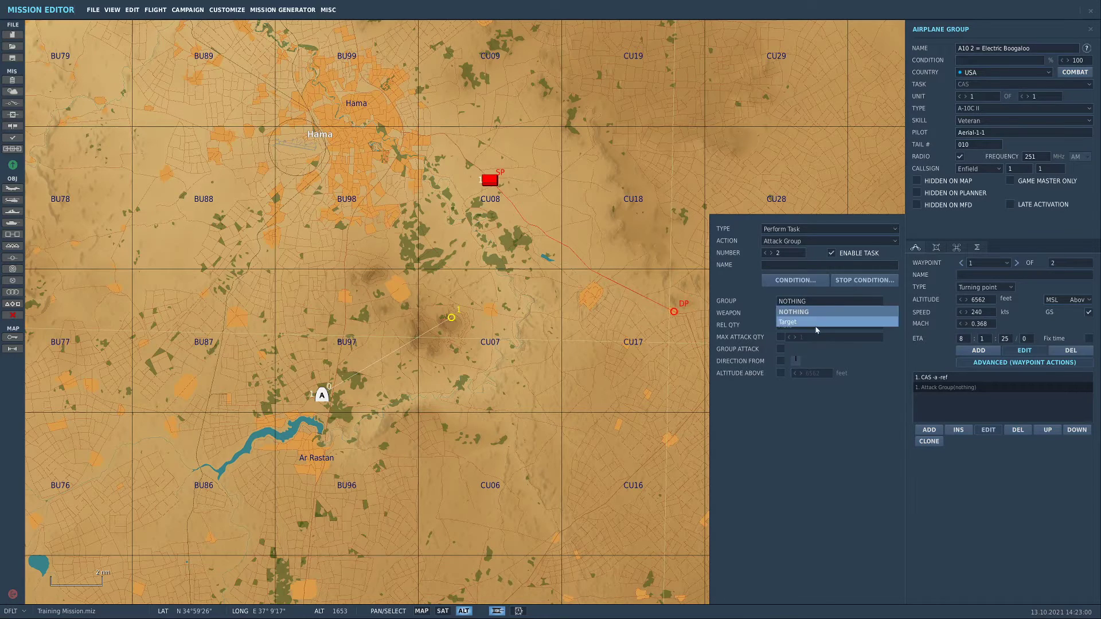
pyautogui.click(814, 322)
pyautogui.click(811, 314)
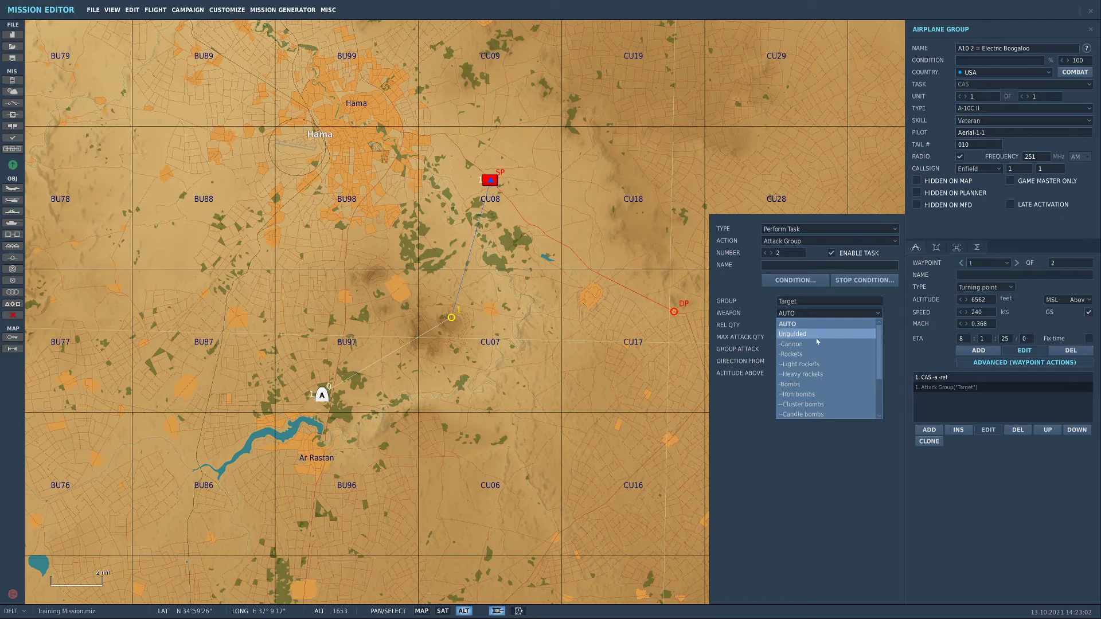
pyautogui.click(819, 344)
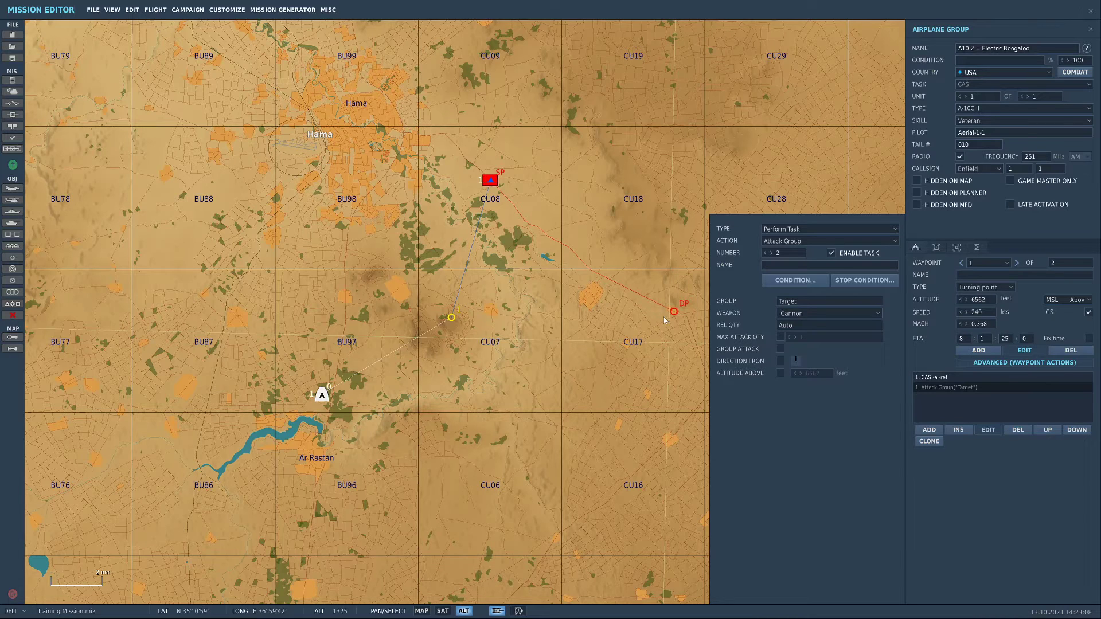
# Review the available weapon types and release quantity options for the Attack Group task
pyautogui.click(820, 314)
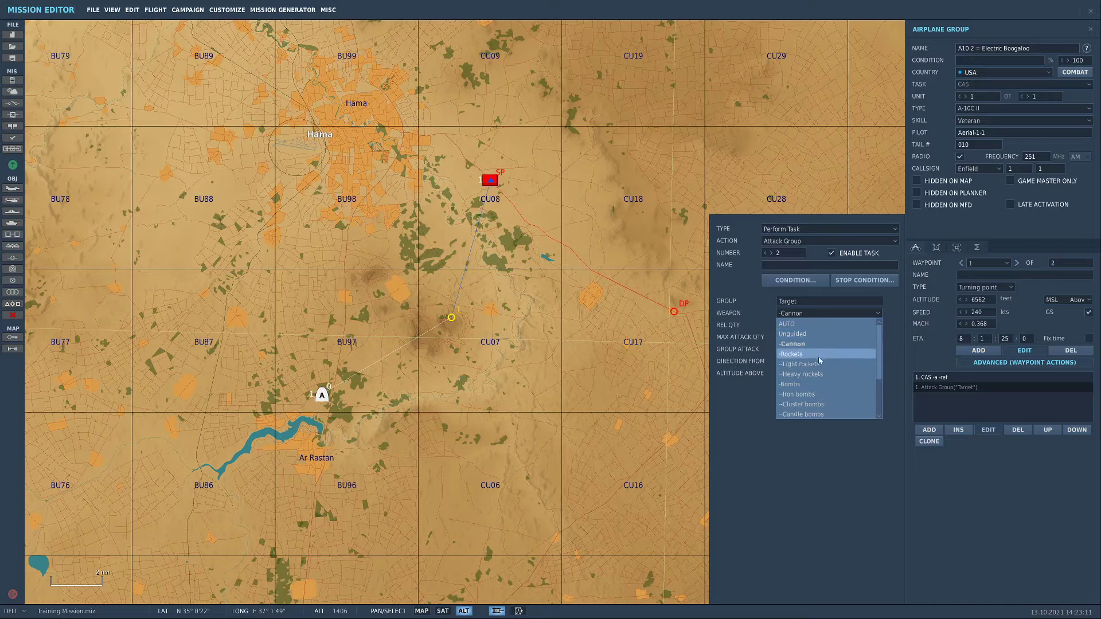
pyautogui.scroll(-2, 814, 335)
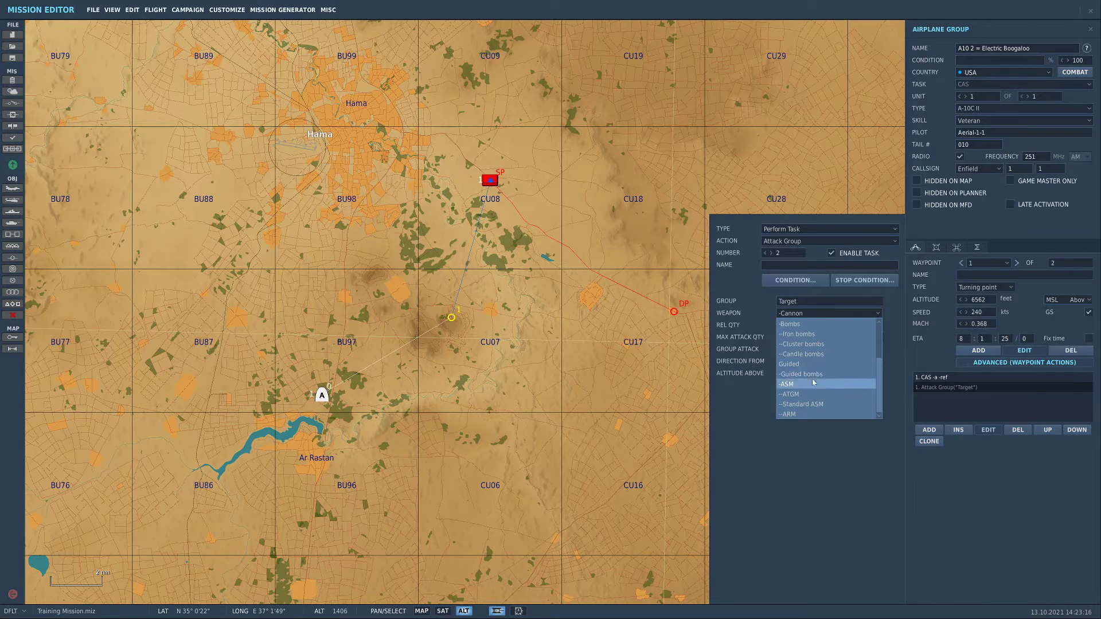
pyautogui.scroll(2, 837, 350)
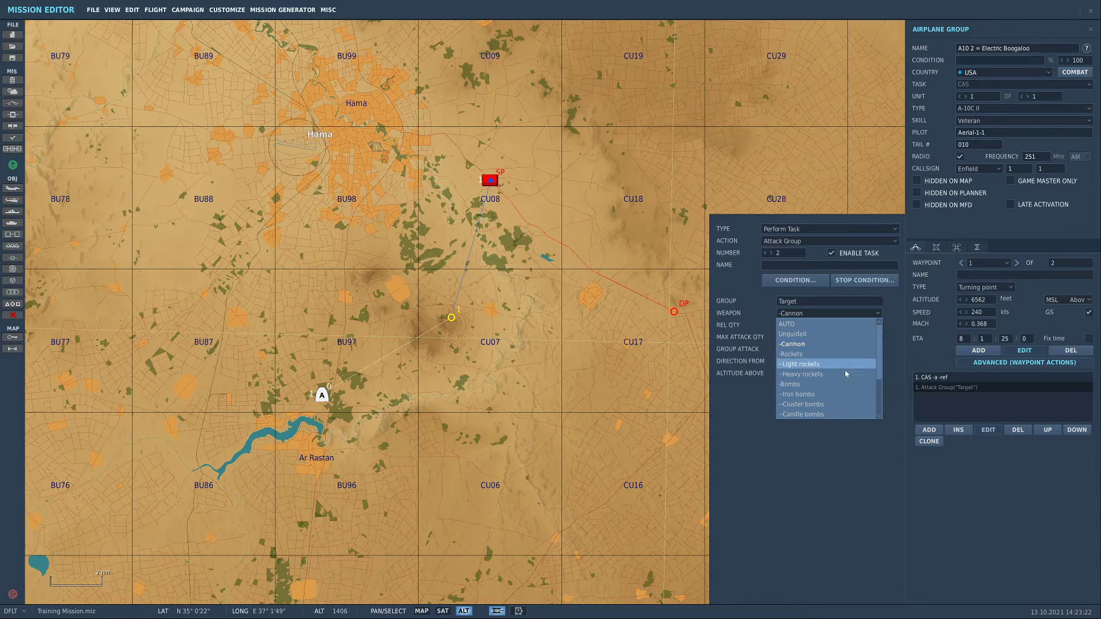
pyautogui.scroll(-3, 847, 384)
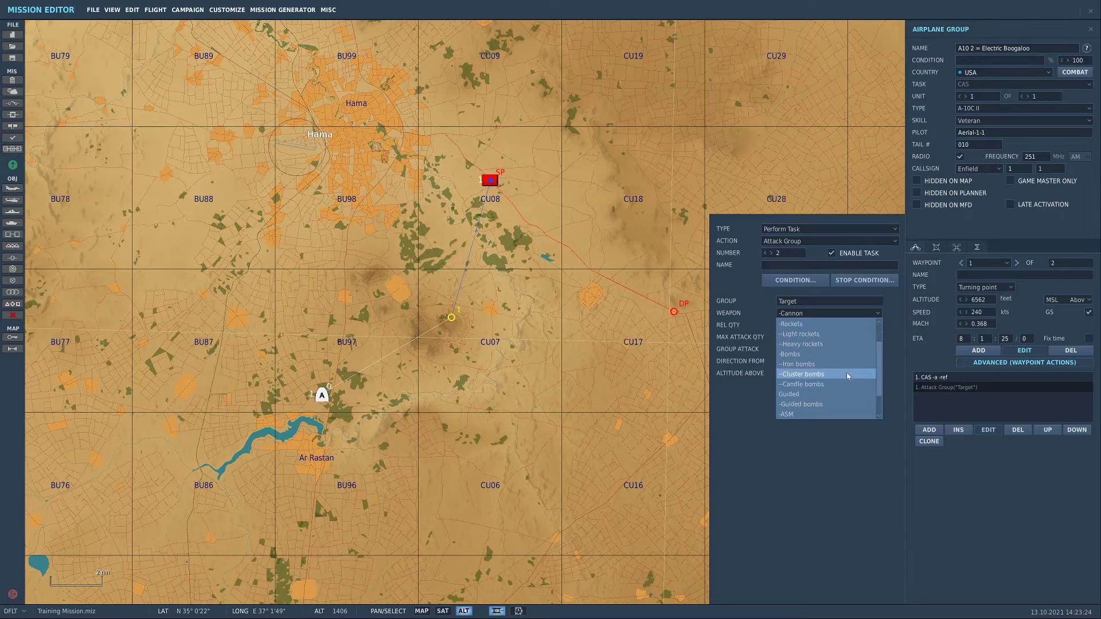
pyautogui.scroll(-3, 836, 393)
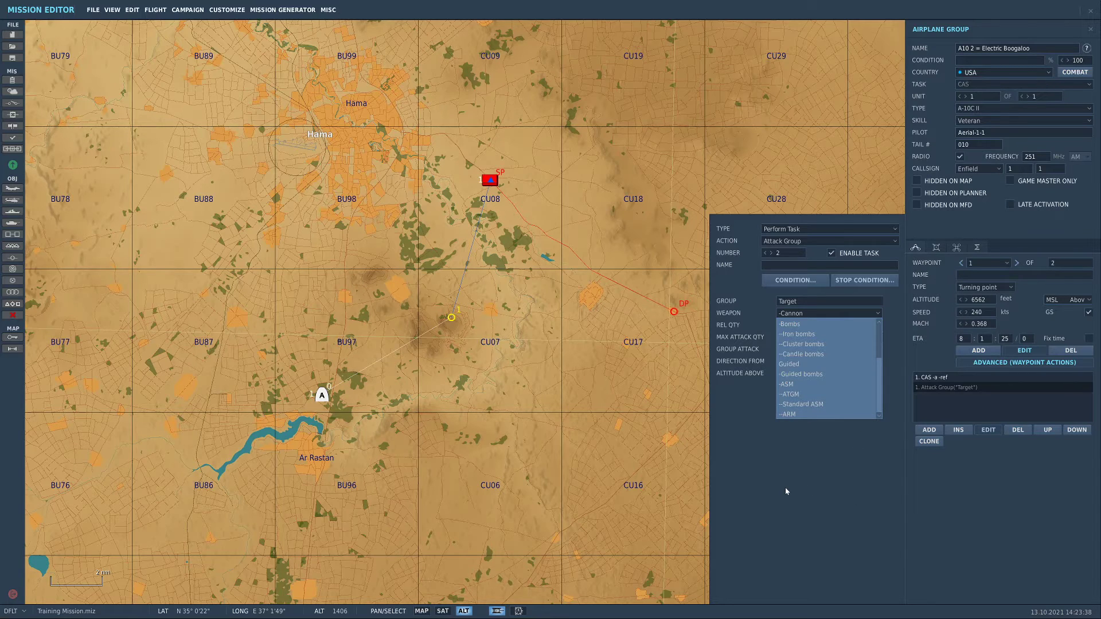
pyautogui.click(813, 488)
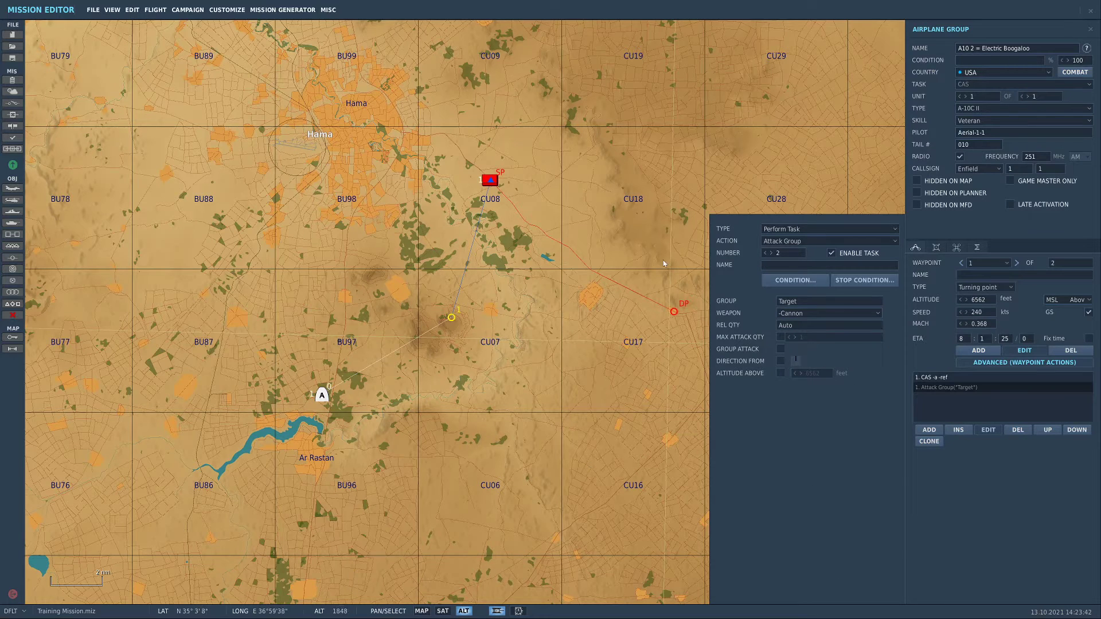
pyautogui.click(800, 313)
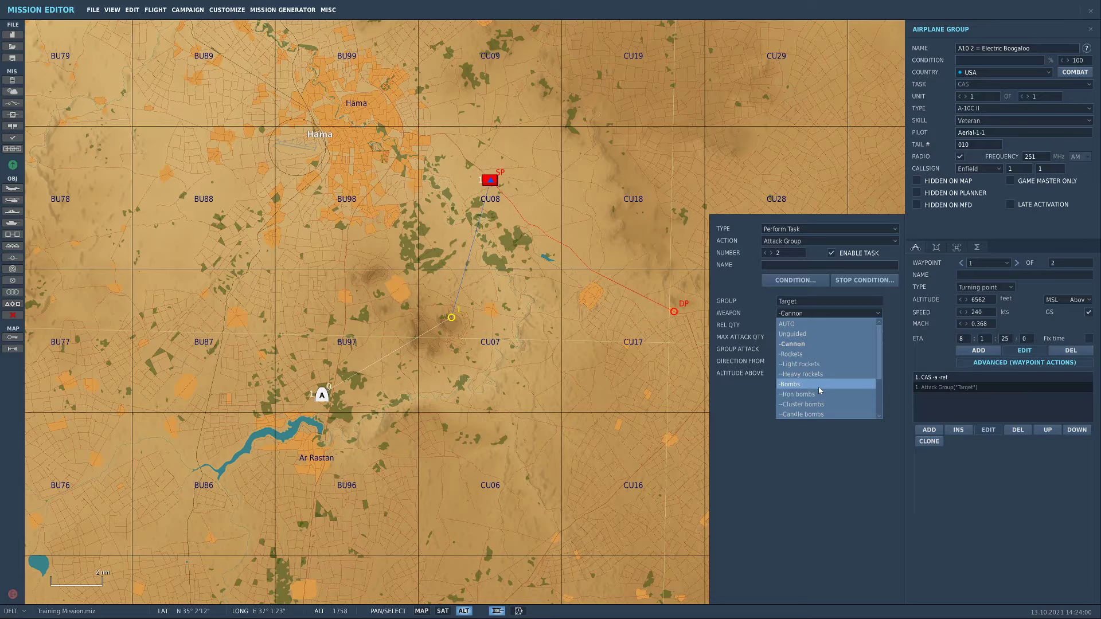
pyautogui.click(877, 473)
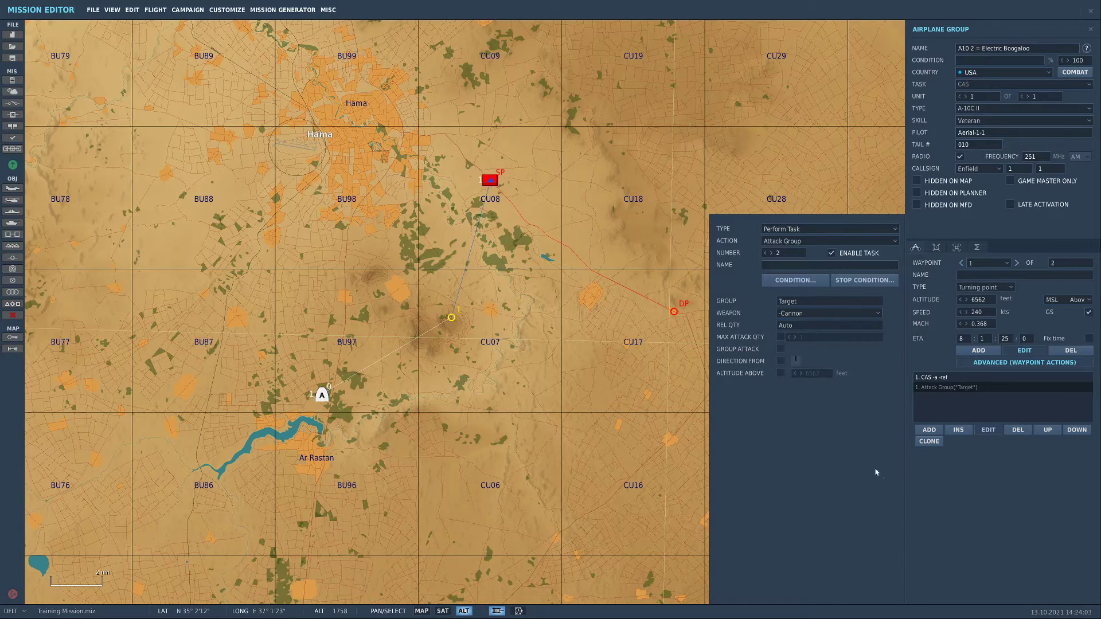
pyautogui.click(815, 326)
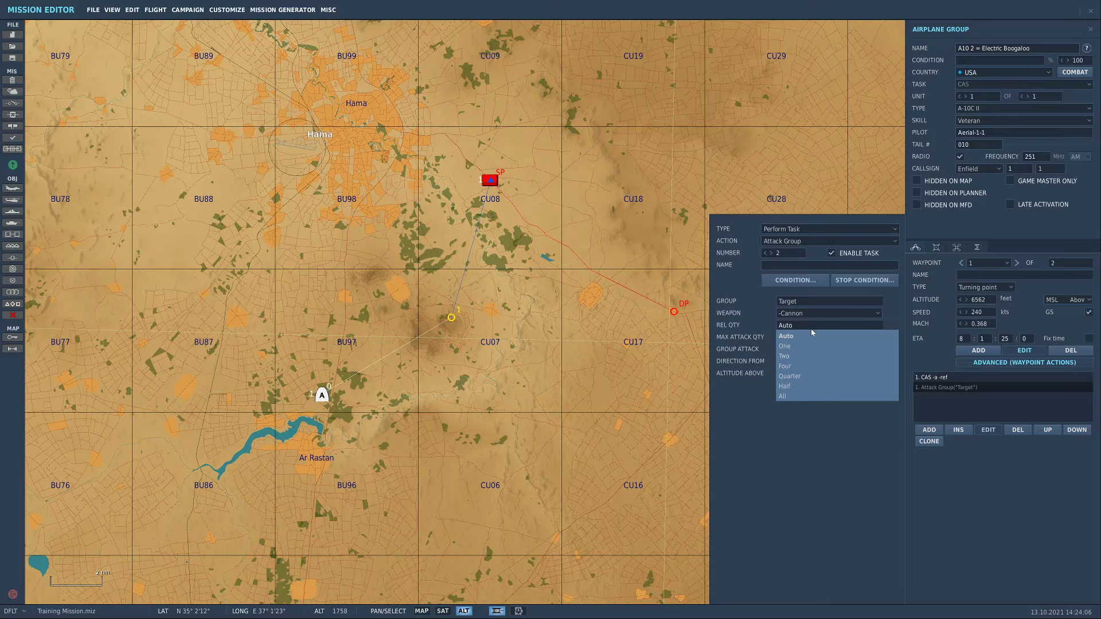
pyautogui.click(812, 329)
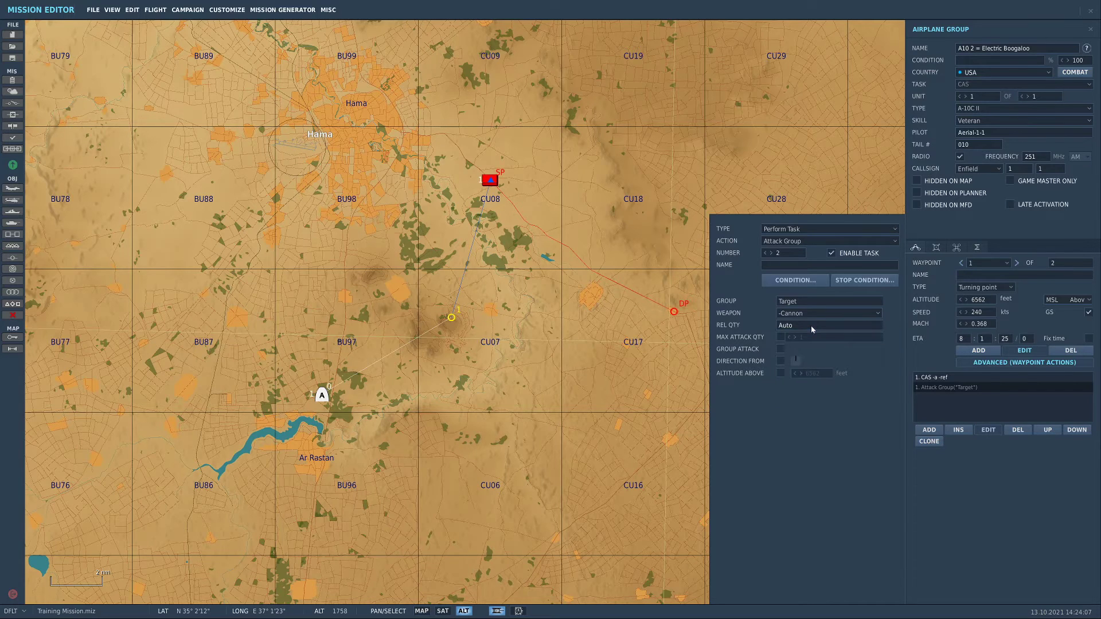
# Try a maximum attack quantity of 1000 and the group attack option, turning each back off
pyautogui.click(781, 337)
pyautogui.write('1000')
pyautogui.click(780, 337)
pyautogui.click(781, 349)
pyautogui.click(782, 350)
# Enable and adjust the attack direction for the Attack Group task, and toggle its altitude above setting
pyautogui.click(780, 361)
pyautogui.click(796, 357)
pyautogui.scroll(1, 393, 426)
pyautogui.scroll(-1, 411, 376)
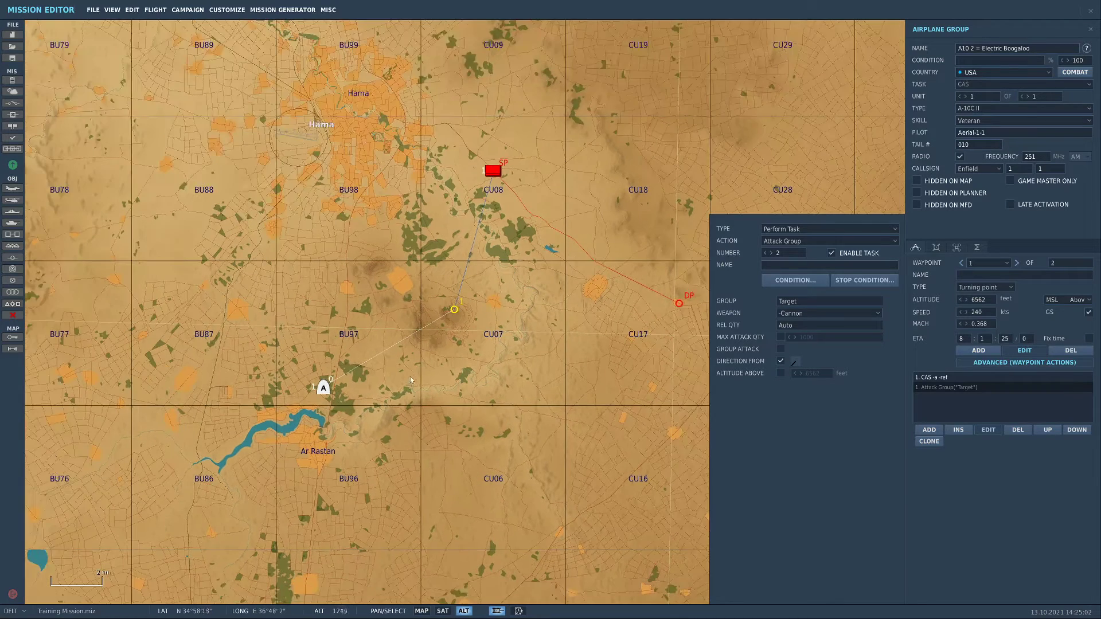
pyautogui.moveTo(474, 327); pyautogui.dragTo(399, 430, button='right')
pyautogui.moveTo(347, 290); pyautogui.dragTo(495, 168, button='right')
pyautogui.moveTo(798, 369); pyautogui.dragTo(806, 374)
pyautogui.moveTo(701, 398); pyautogui.dragTo(396, 68, button='right')
pyautogui.click(796, 363)
pyautogui.click(781, 373)
pyautogui.click(622, 359)
# Launch the mission from the editor and start flying from the briefing
pyautogui.click(93, 9)
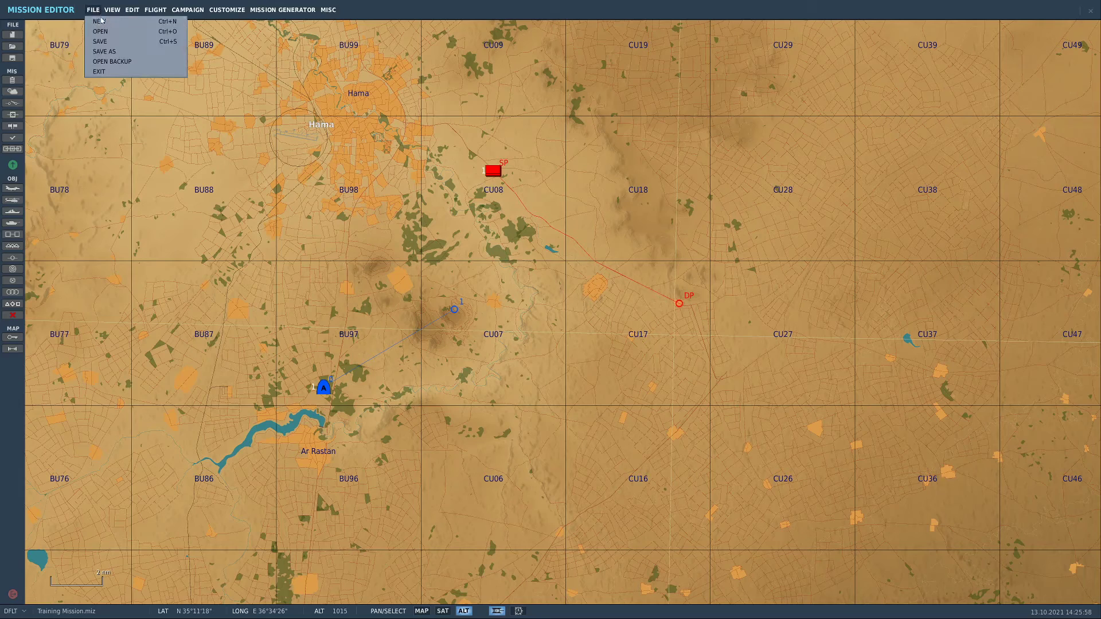
pyautogui.click(156, 10)
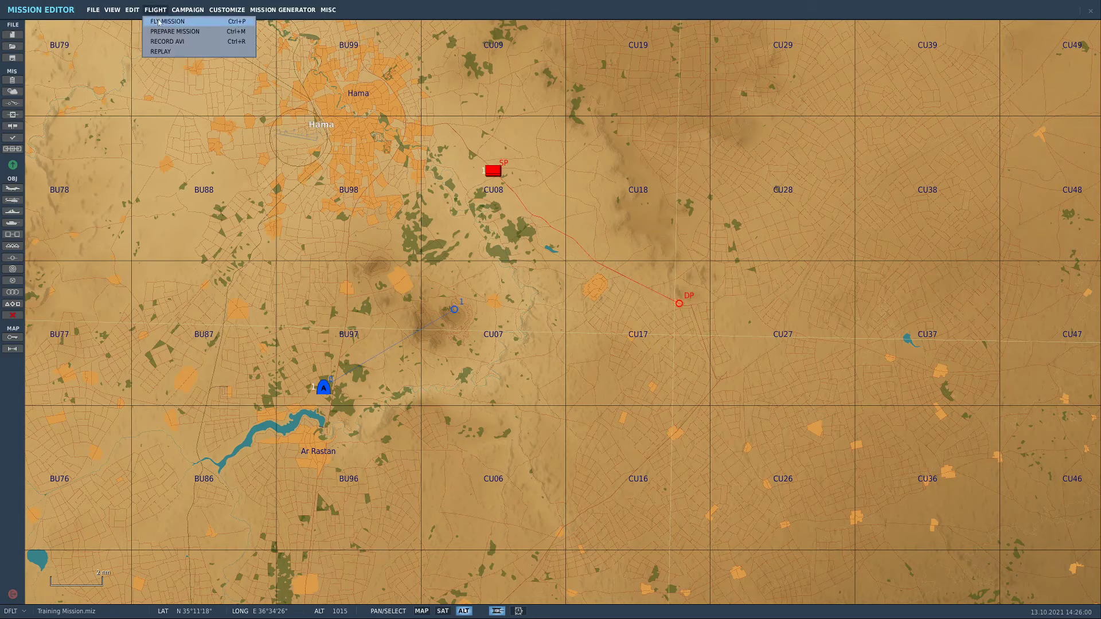
pyautogui.click(158, 21)
pyautogui.click(817, 496)
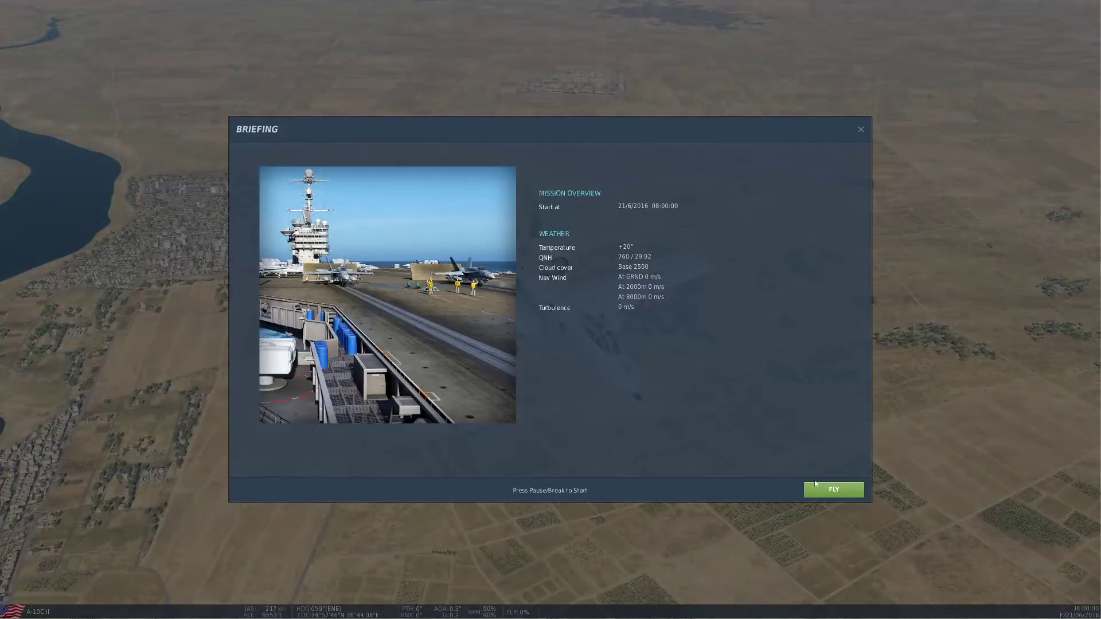
pyautogui.click(834, 489)
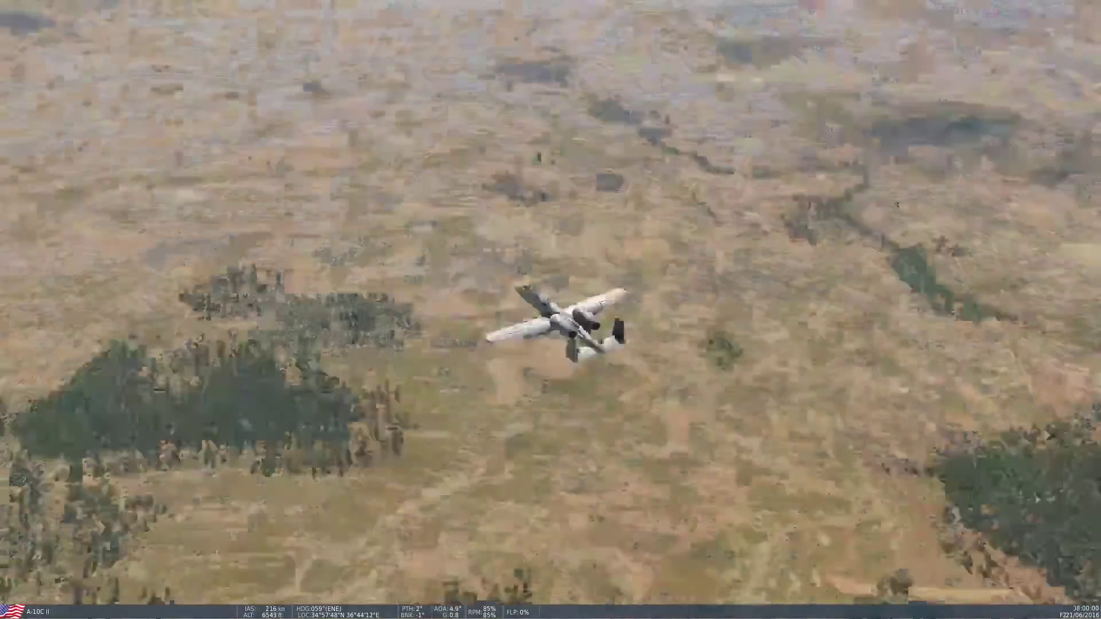
# Watch the A-10C II from the external view and accelerate the simulation time
pyautogui.scroll(-6, 550, 309)
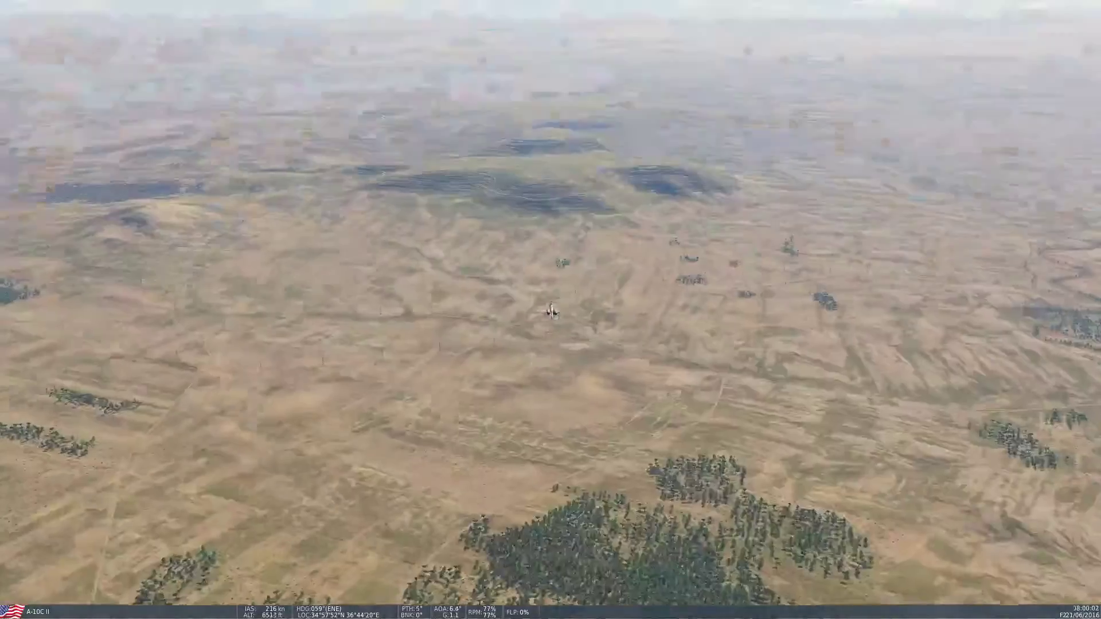
pyautogui.scroll(4, 551, 310)
pyautogui.scroll(2, 551, 309)
pyautogui.hotkey('ctrl', 'z')
pyautogui.hotkey('ctrl', 'z')
pyautogui.hotkey('ctrl', 'z')
pyautogui.hotkey('ctrl', 'z')
pyautogui.hotkey('ctrl', 'z')
pyautogui.hotkey('ctrl', 'z')
pyautogui.hotkey('ctrl', 'z')
pyautogui.hotkey('ctrl', 'z')
pyautogui.hotkey('ctrl', 'z')
pyautogui.hotkey('ctrl', 'z')
pyautogui.hotkey('ctrl', 'z')
pyautogui.hotkey('ctrl', 'z')
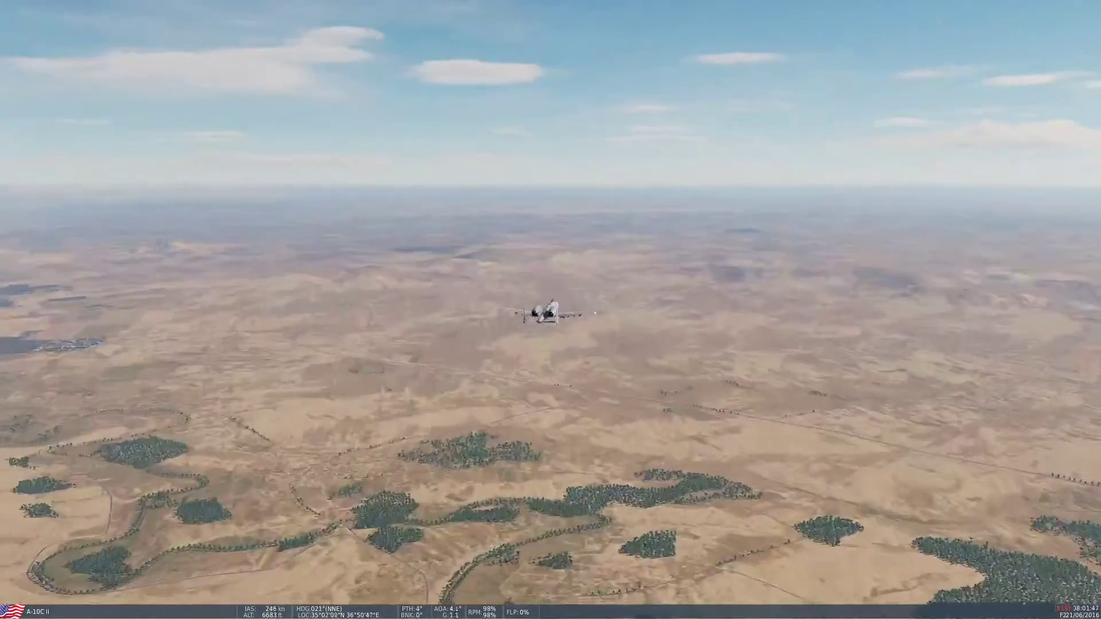
# Return the simulation to normal speed and pause the mission
pyautogui.hotkey('shift', 'z')
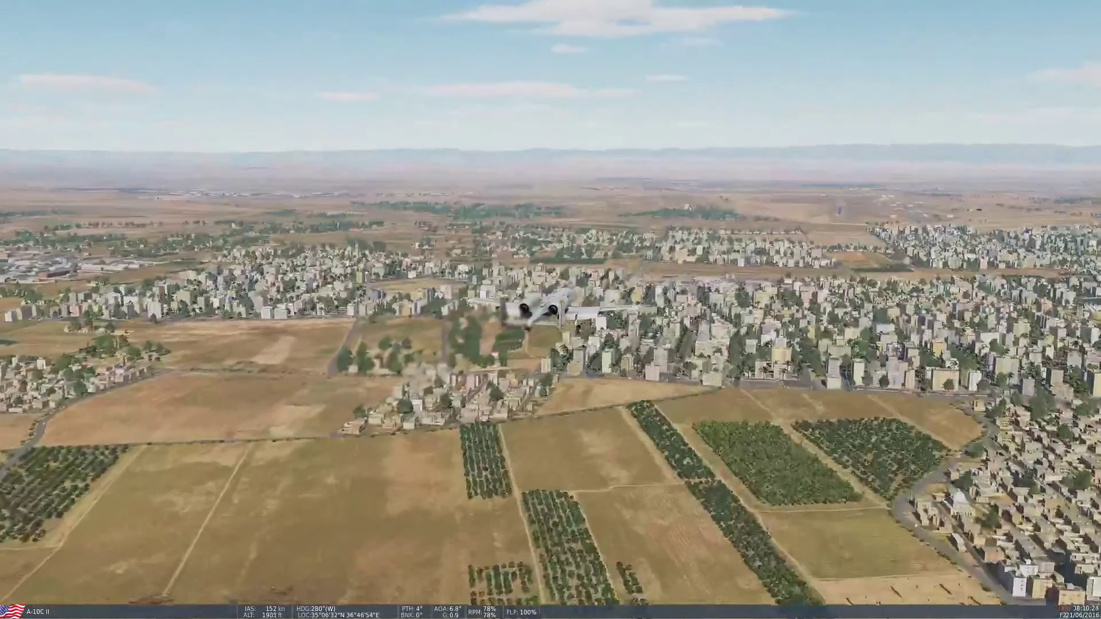
pyautogui.press('Escape')
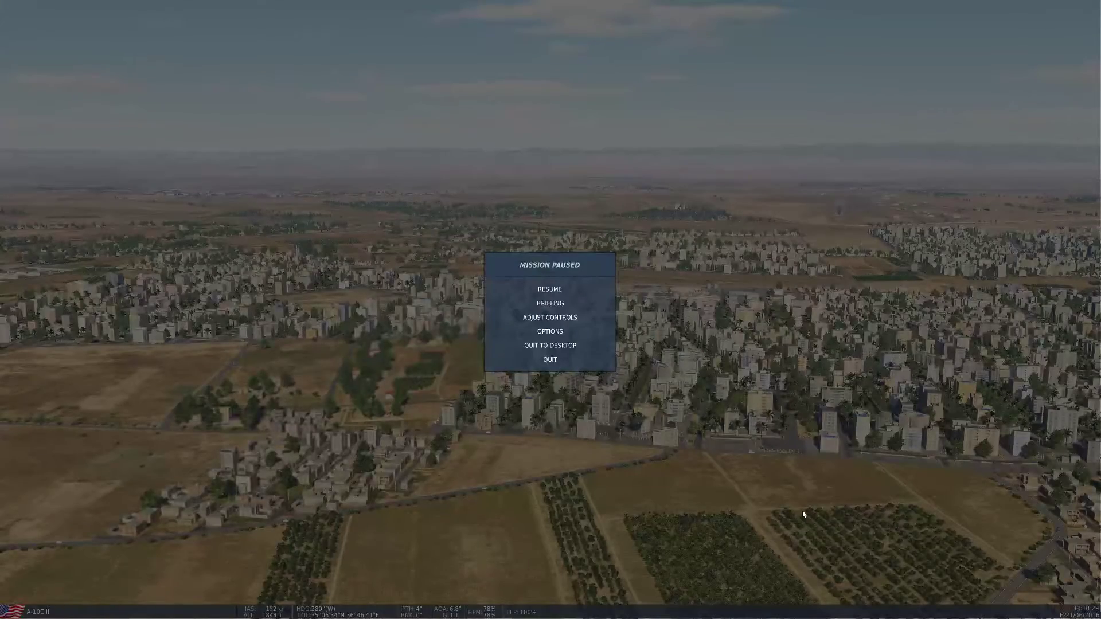